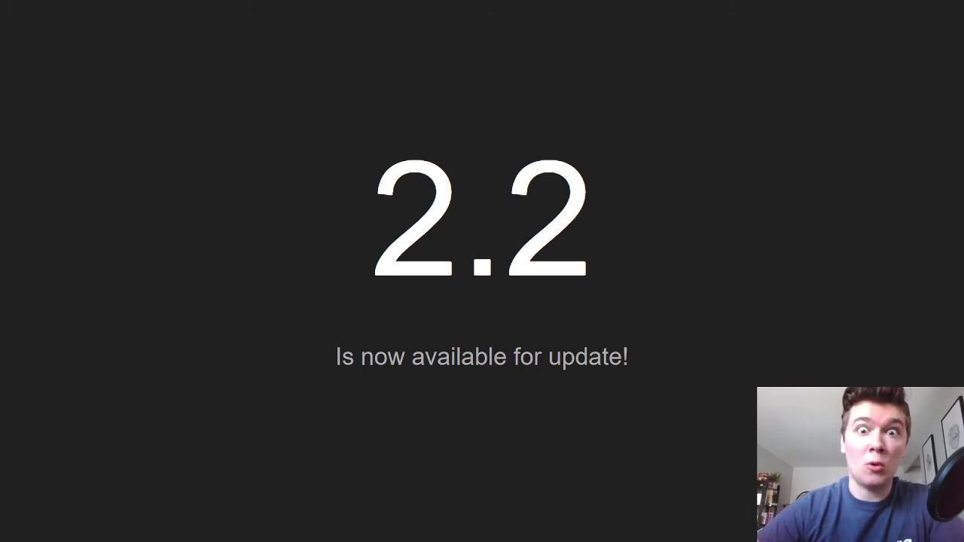
pyautogui.press('Right')
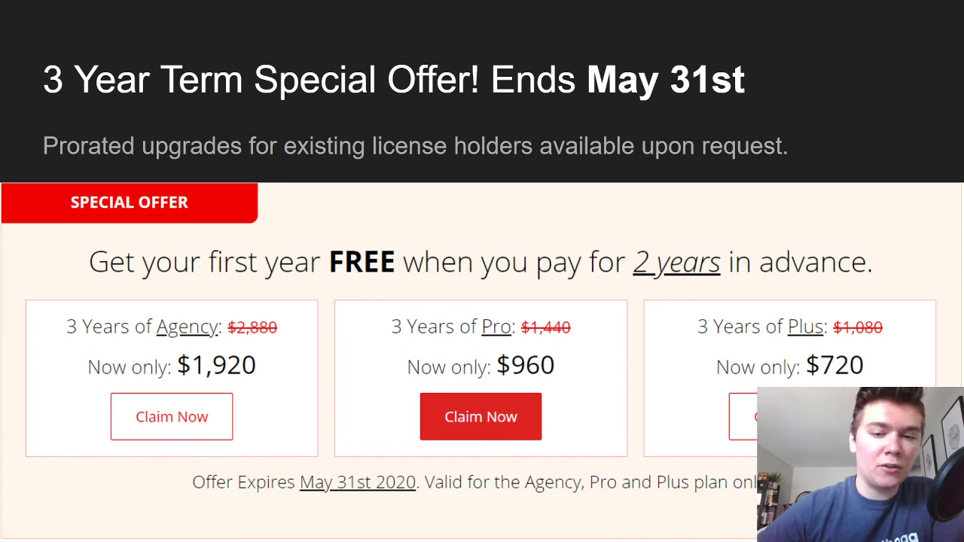
pyautogui.press('Right')
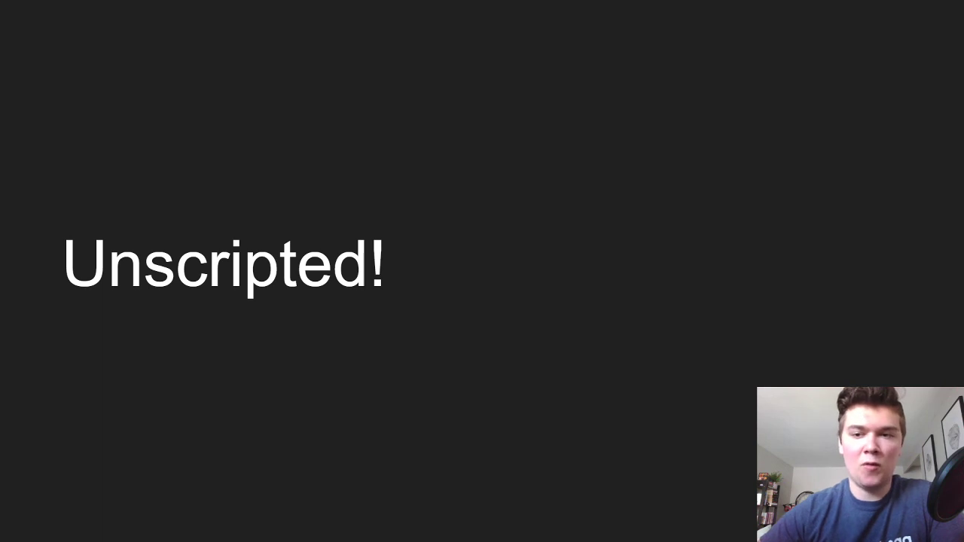
pyautogui.press('Right')
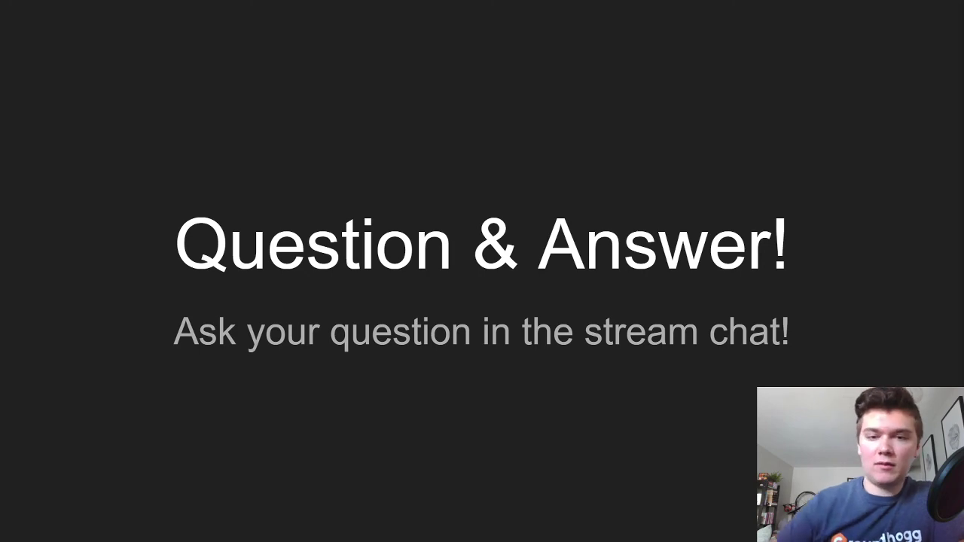
pyautogui.press('Right')
pyautogui.press('Right')
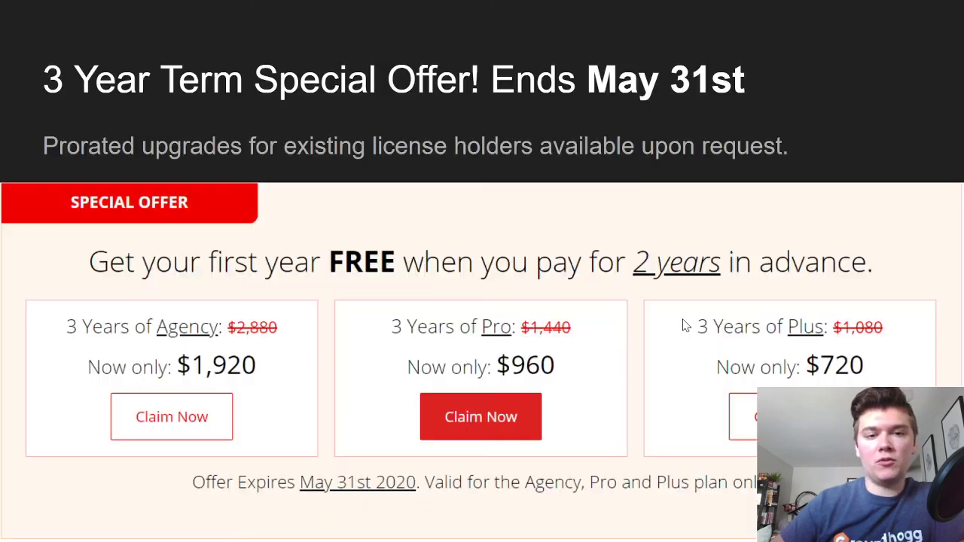
pyautogui.press('Right')
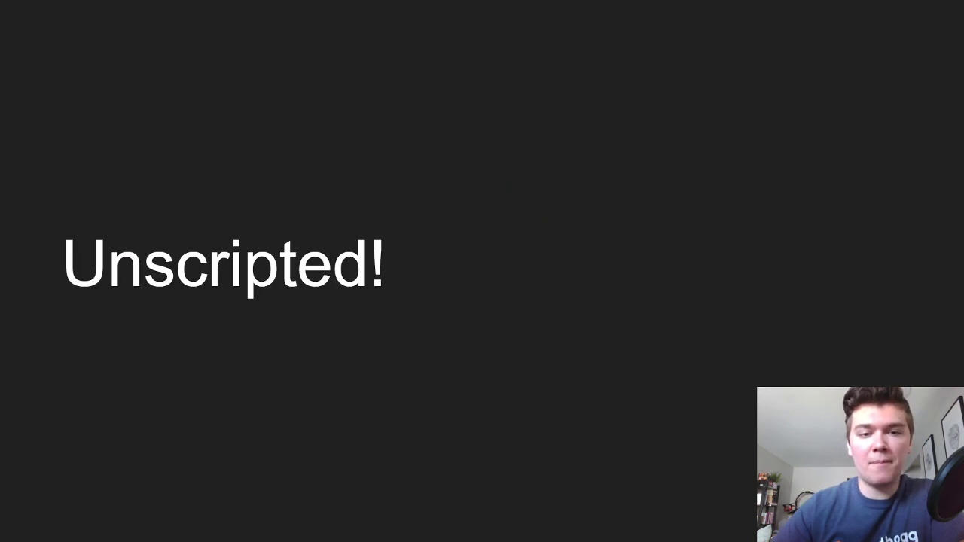
pyautogui.press('Right')
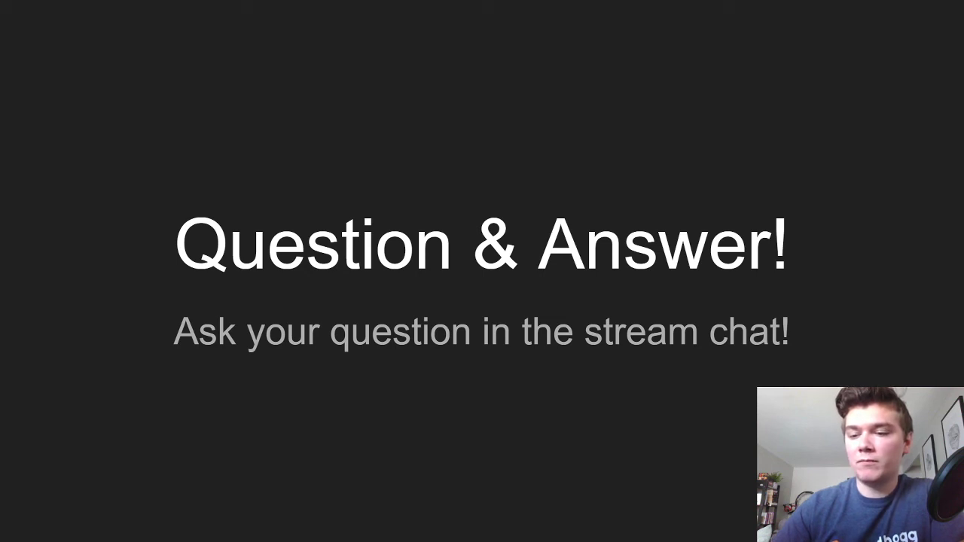
pyautogui.press('Right')
pyautogui.press('Right')
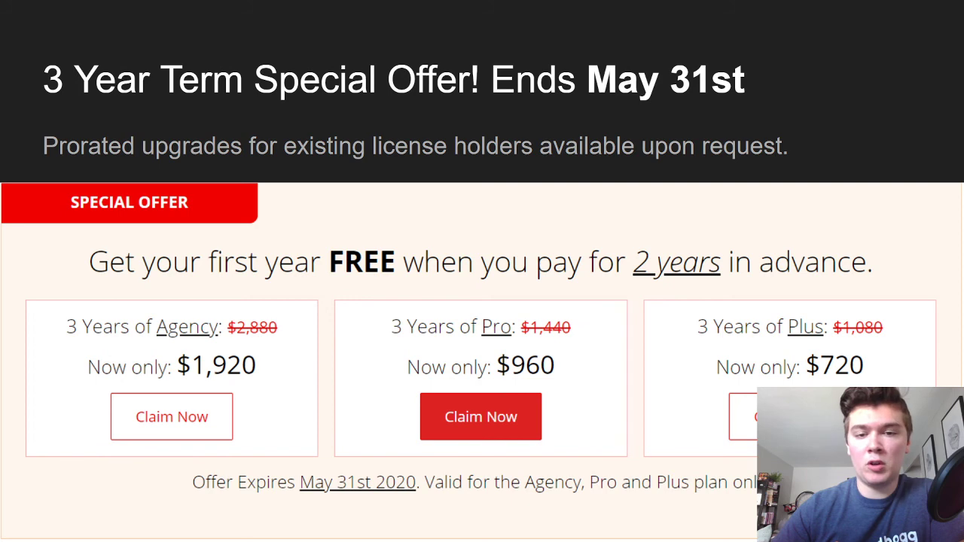
pyautogui.press('Right')
pyautogui.press('Right')
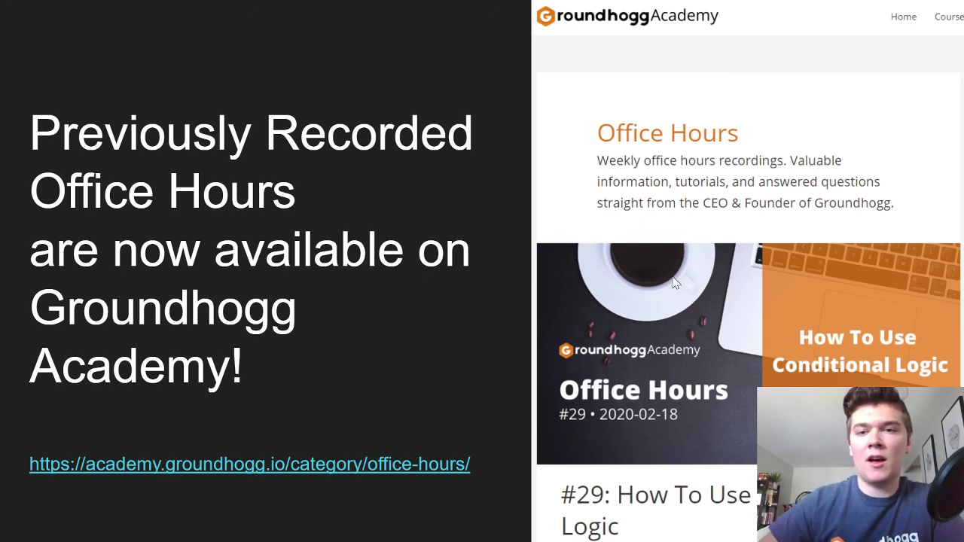
# Step: Leave the slideshow and open academy.groundhogg.io in a new browser tab, shown full screen
pyautogui.press('Escape')
pyautogui.click(812, 12)
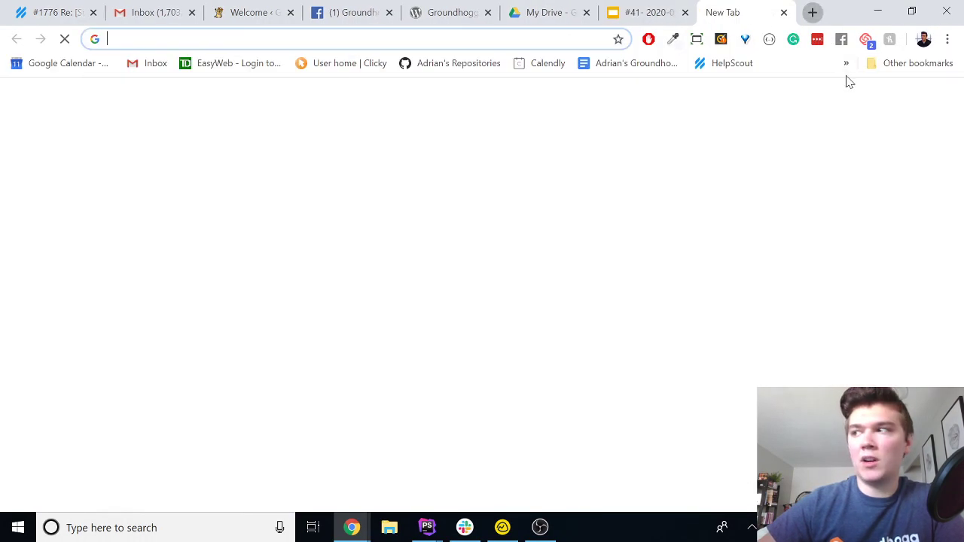
pyautogui.write('ac')
pyautogui.press('Right')
pyautogui.press('Return')
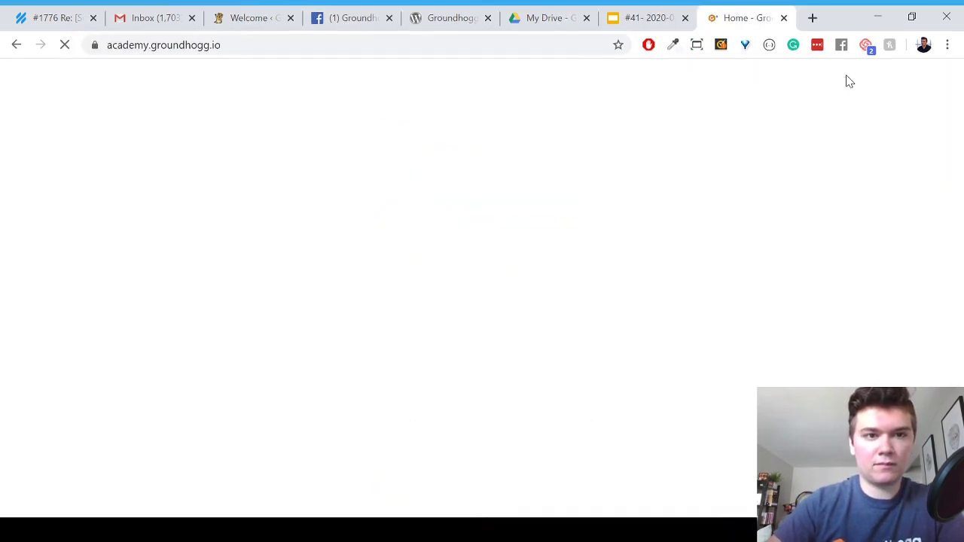
pyautogui.press('F11')
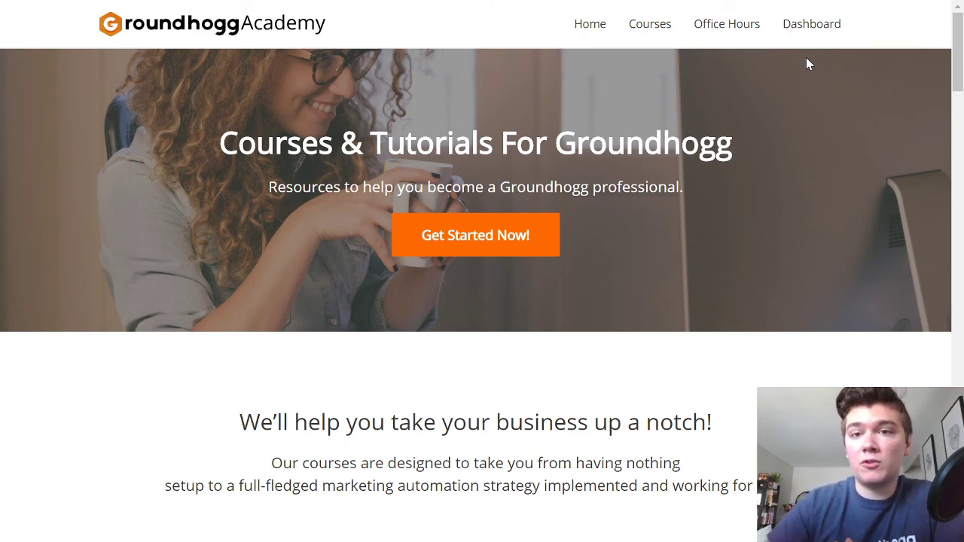
# Step: View the Official Quickstart Course for the Groundhogg Community from the course catalog, and leave full-screen mode
pyautogui.click(668, 32)
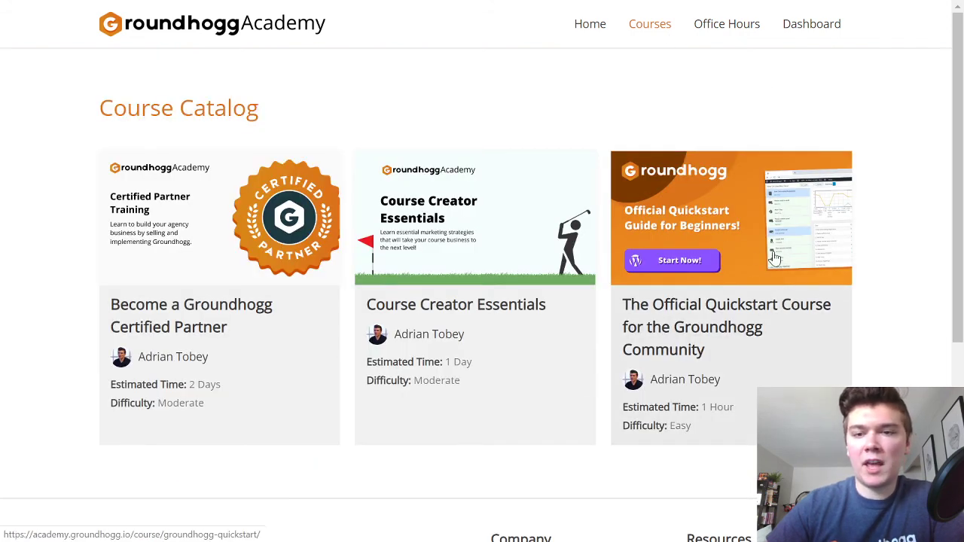
pyautogui.click(817, 332)
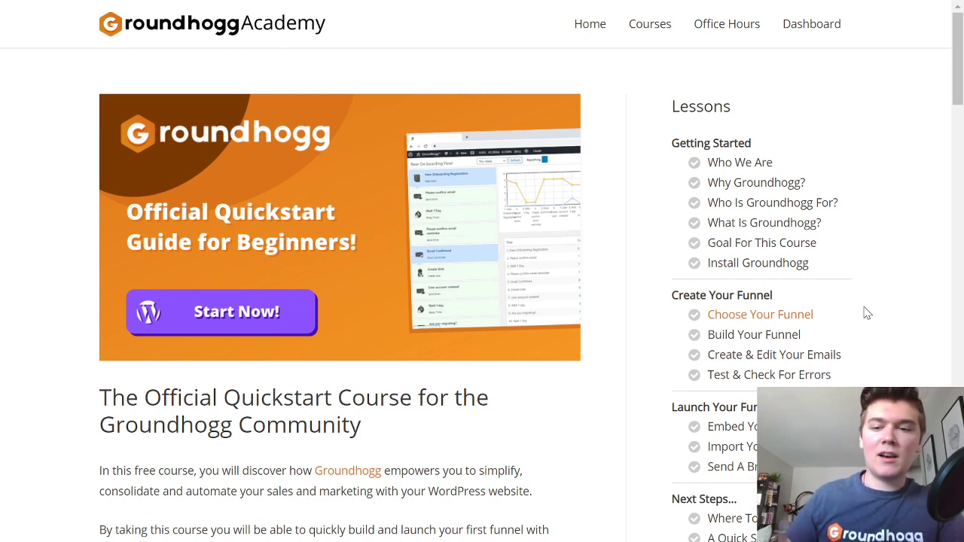
pyautogui.moveTo(538, 4)
pyautogui.click(479, 53)
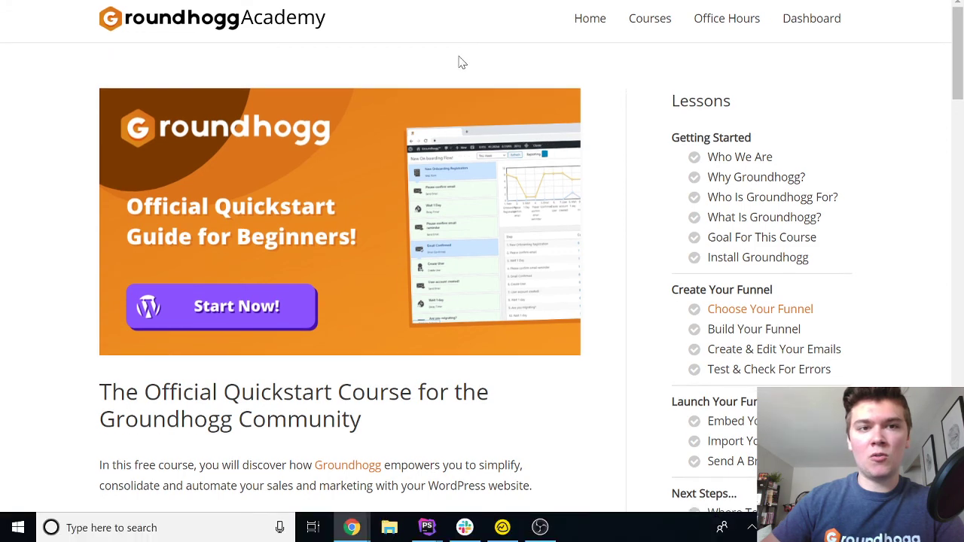
pyautogui.hotkey('ctrl', 'l')
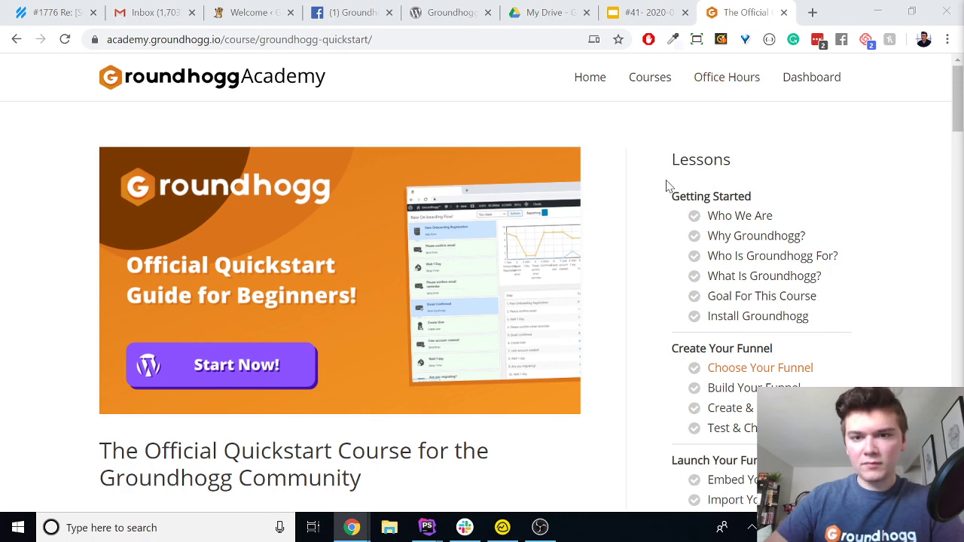
# Step: Go back to the course catalog and look over the Course Creator Essentials course page
pyautogui.click(646, 78)
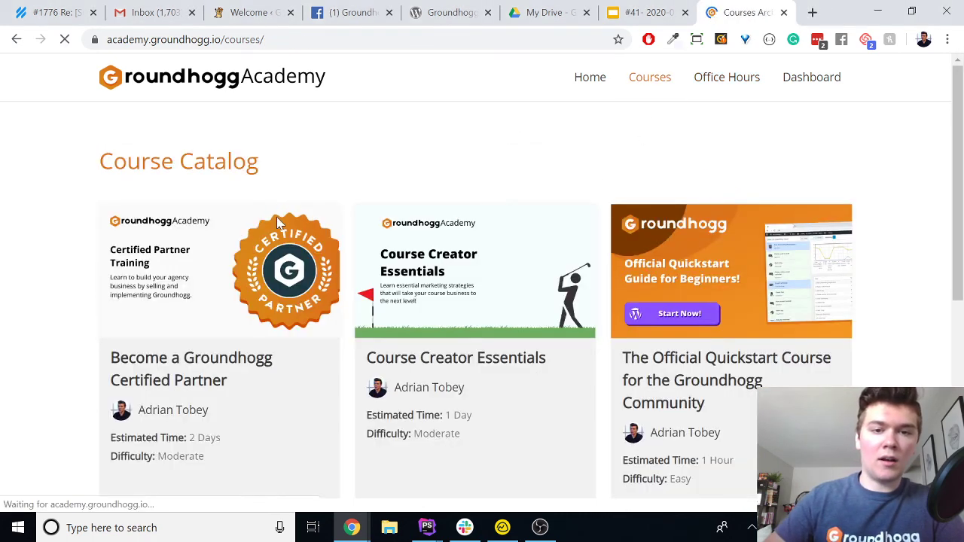
pyautogui.click(410, 360)
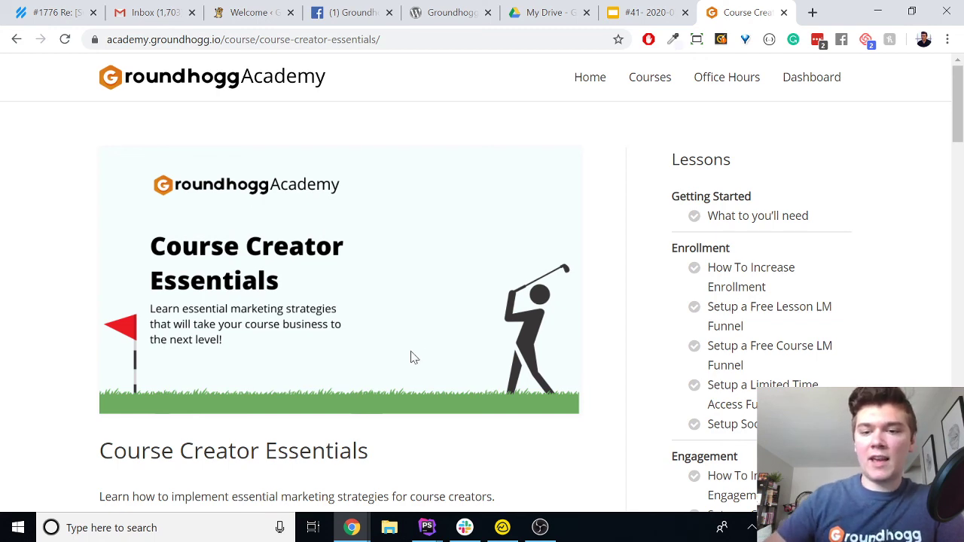
pyautogui.scroll(-5, 414, 357)
pyautogui.scroll(3, 748, 359)
pyautogui.scroll(1, 482, 286)
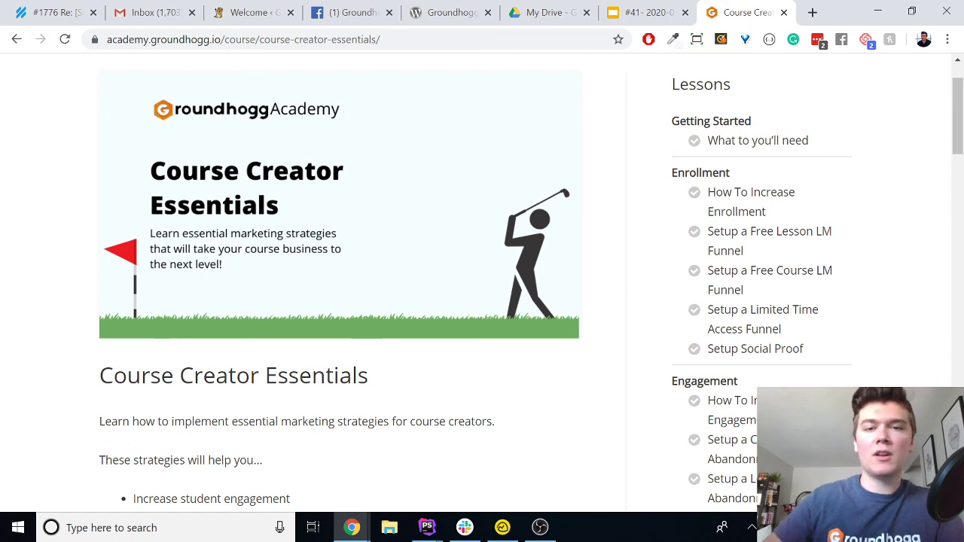
pyautogui.scroll(1, 688, 357)
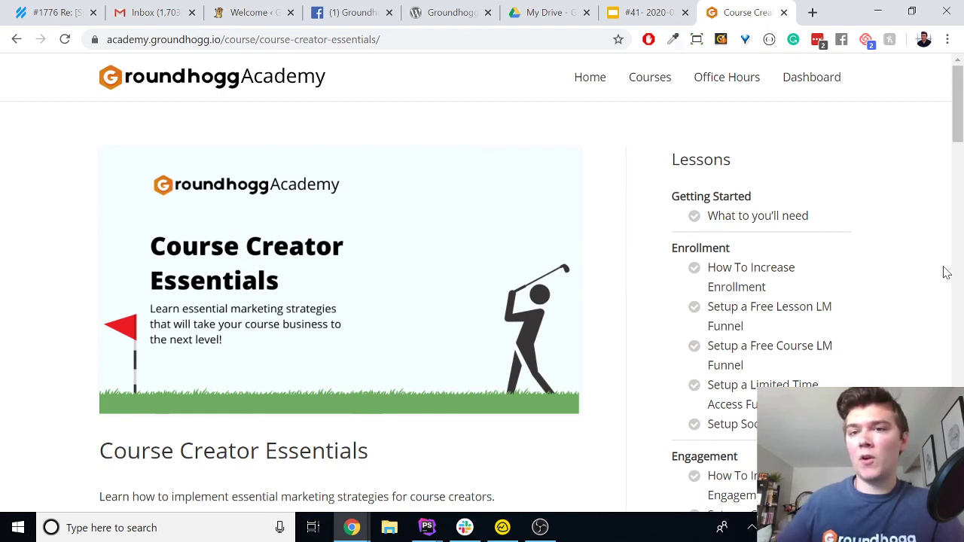
# Step: Open groundhogg.io/account/all-access-downloads/ in a new tab and show its download options
pyautogui.click(814, 13)
pyautogui.write('groundhogg.io/a')
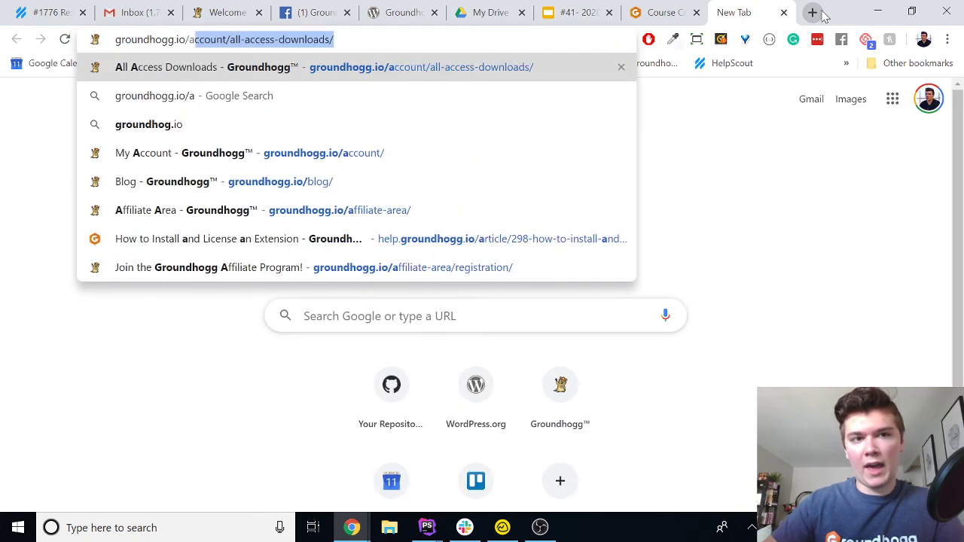
pyautogui.press('Right')
pyautogui.press('Return')
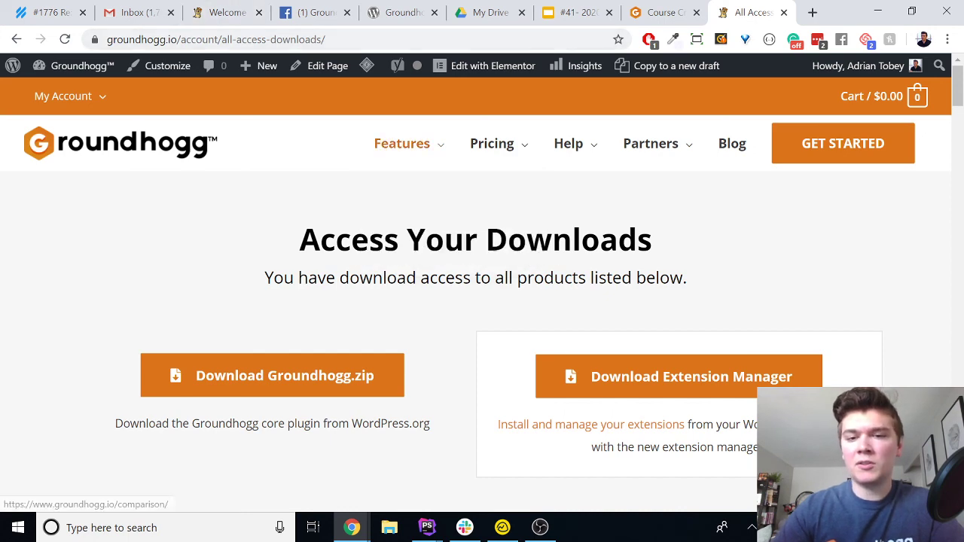
pyautogui.scroll(-2, 728, 243)
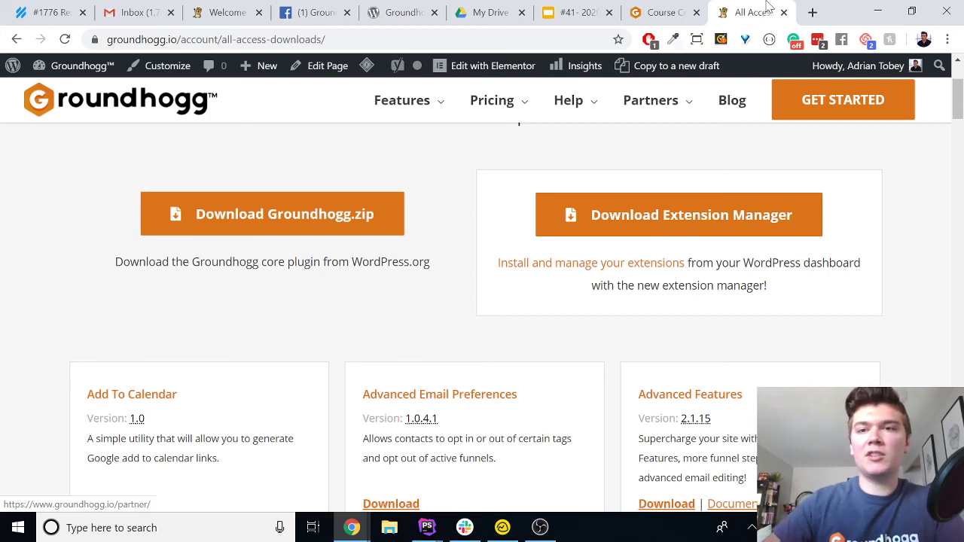
# Step: Open the local WordPress dashboard at localhost/wordpress/wp-admin/ in a new tab
pyautogui.click(812, 12)
pyautogui.write('localhost/wordpress/wp-admin/')
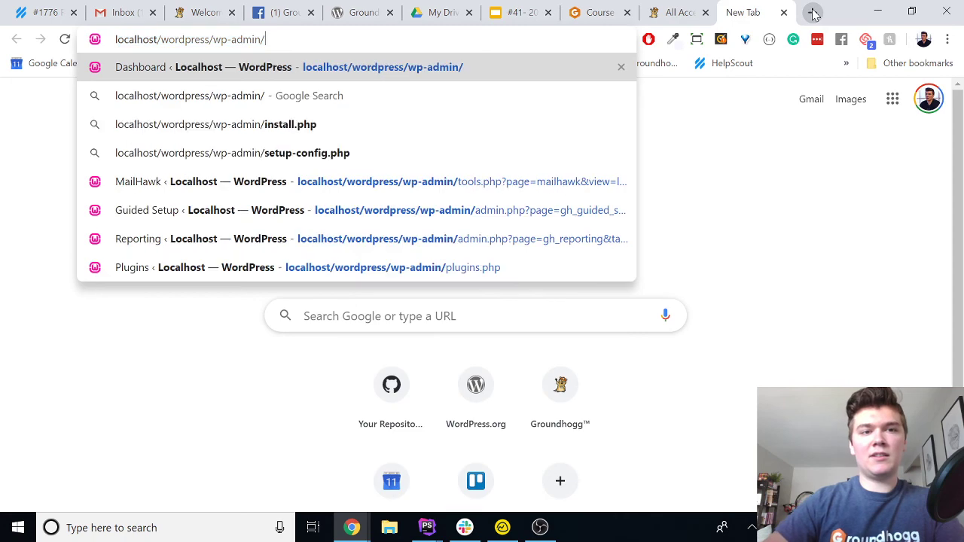
pyautogui.press('Return')
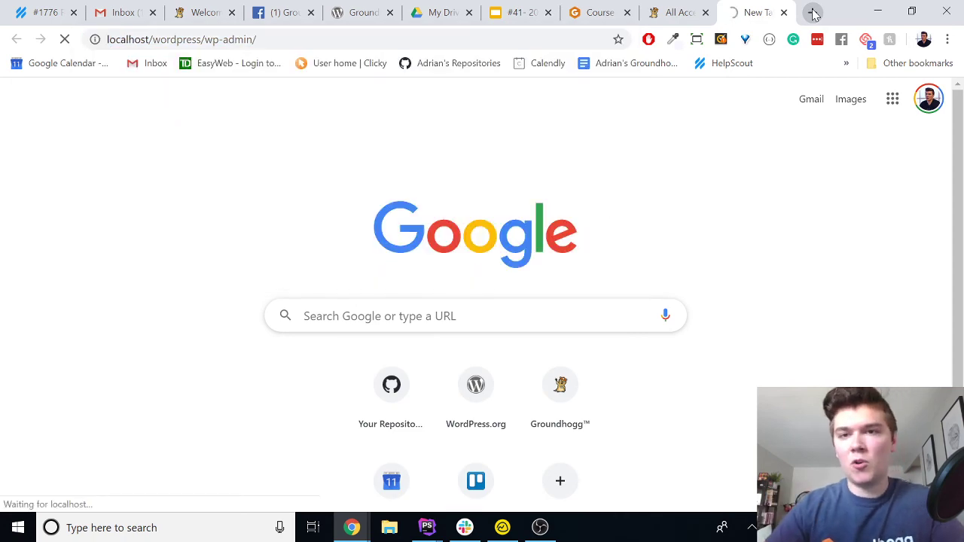
# Step: Return to the all-access downloads page and look through the extension downloads, including eLearnCommerce Integration and the Extension Manager
pyautogui.click(703, 9)
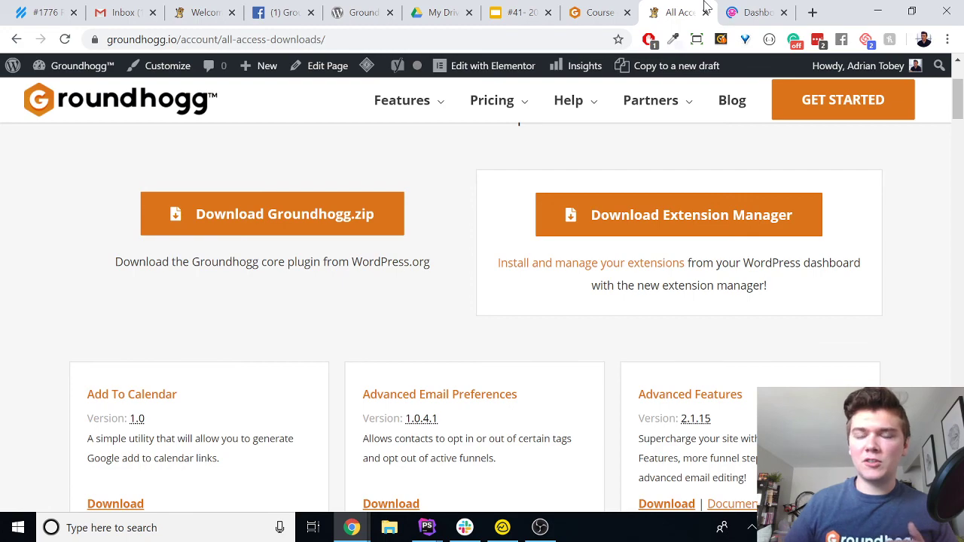
pyautogui.scroll(-13, 523, 279)
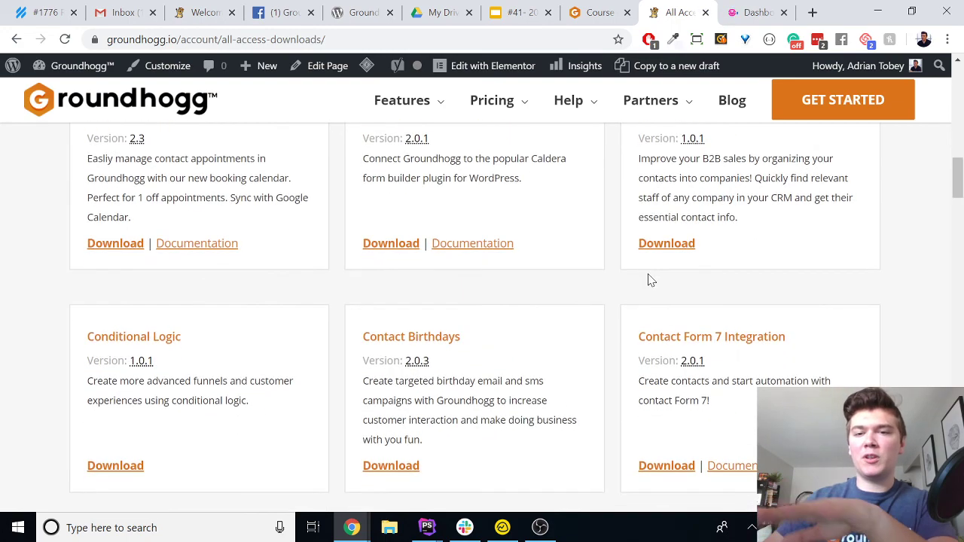
pyautogui.scroll(-8, 650, 281)
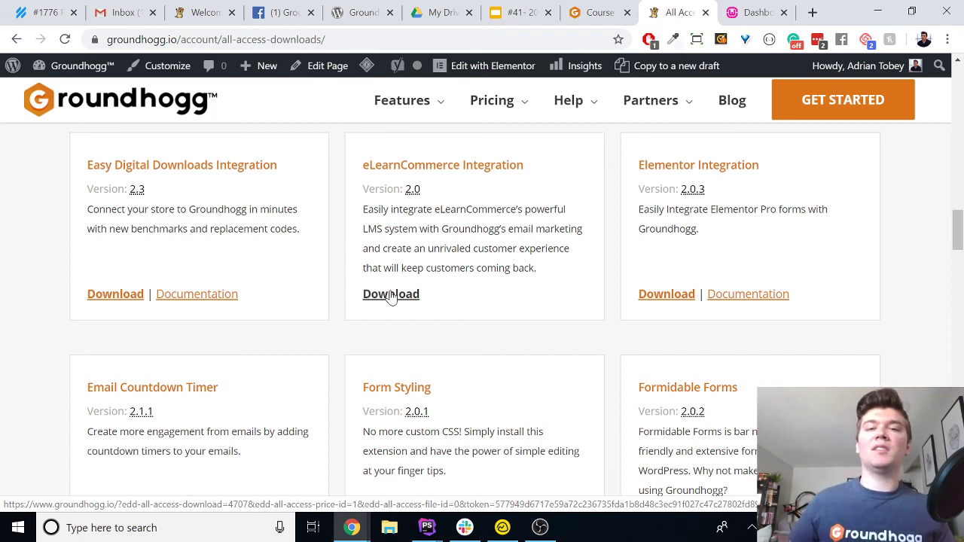
pyautogui.scroll(15, 391, 296)
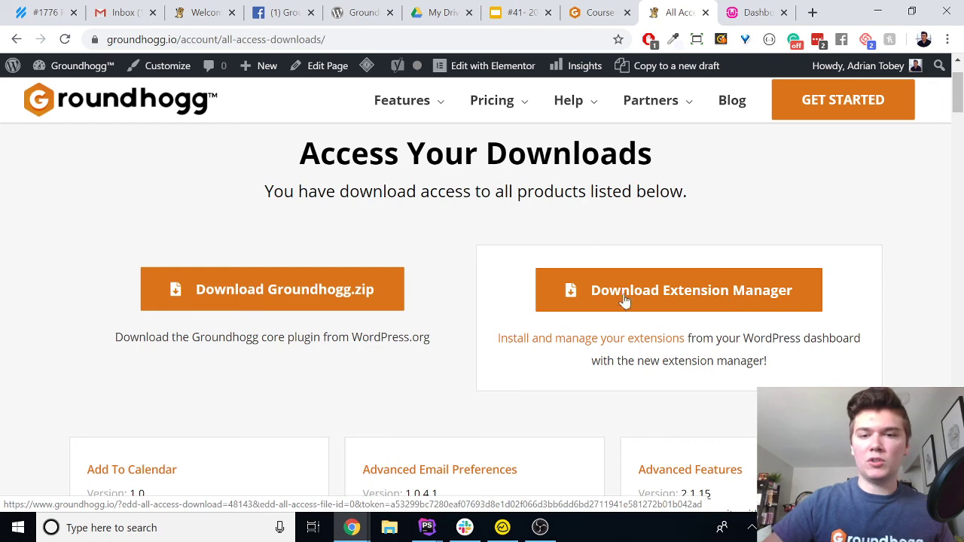
# Step: Open Groundhogg's Extensions page in the local WordPress admin and show it full screen
pyautogui.click(753, 8)
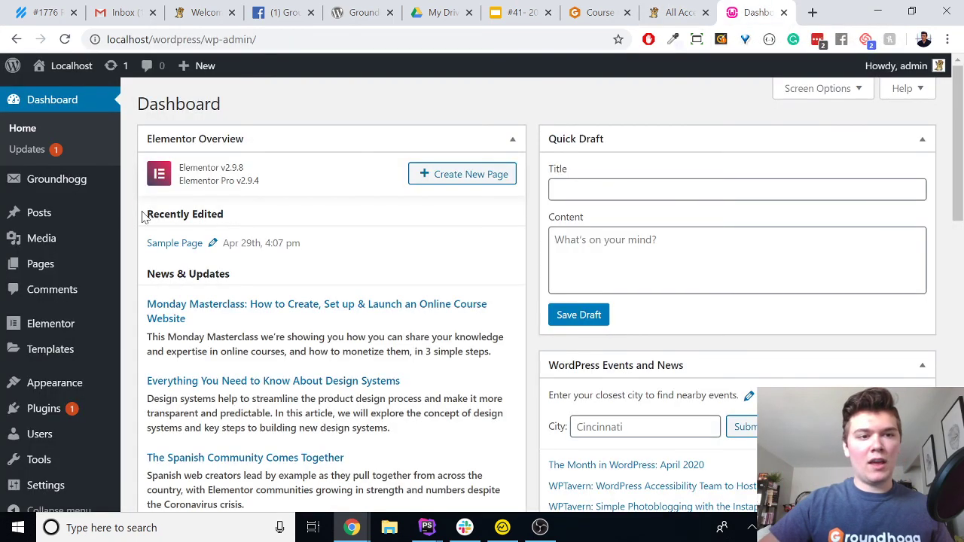
pyautogui.moveTo(96, 188)
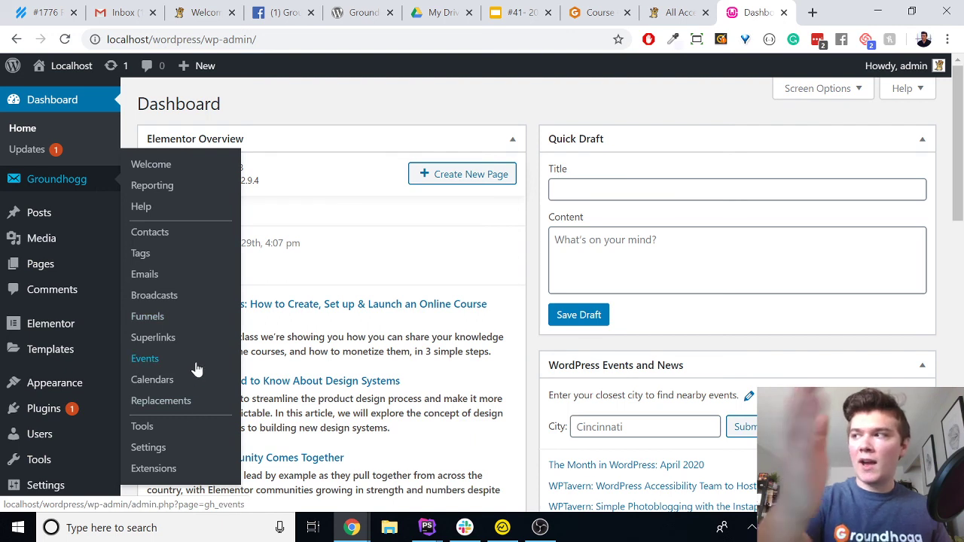
pyautogui.click(207, 473)
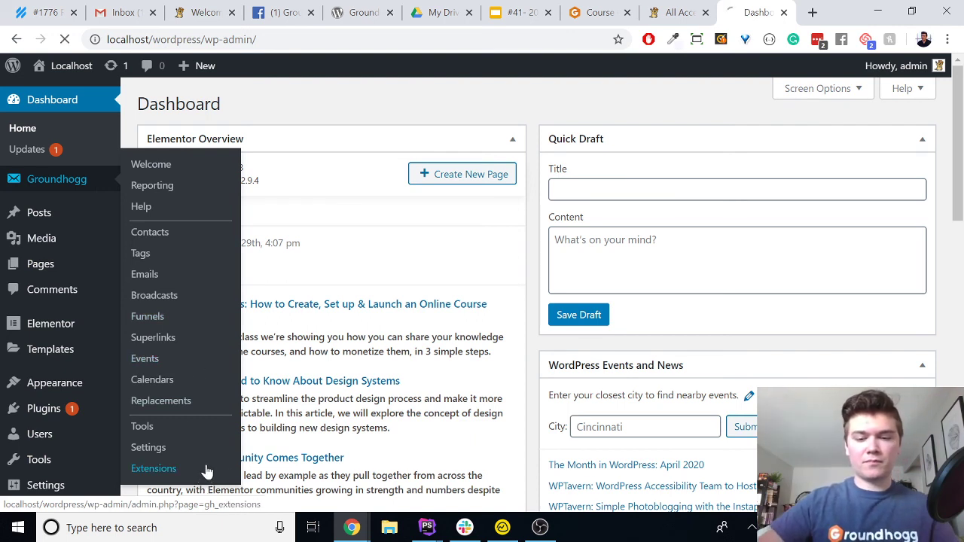
pyautogui.press('F11')
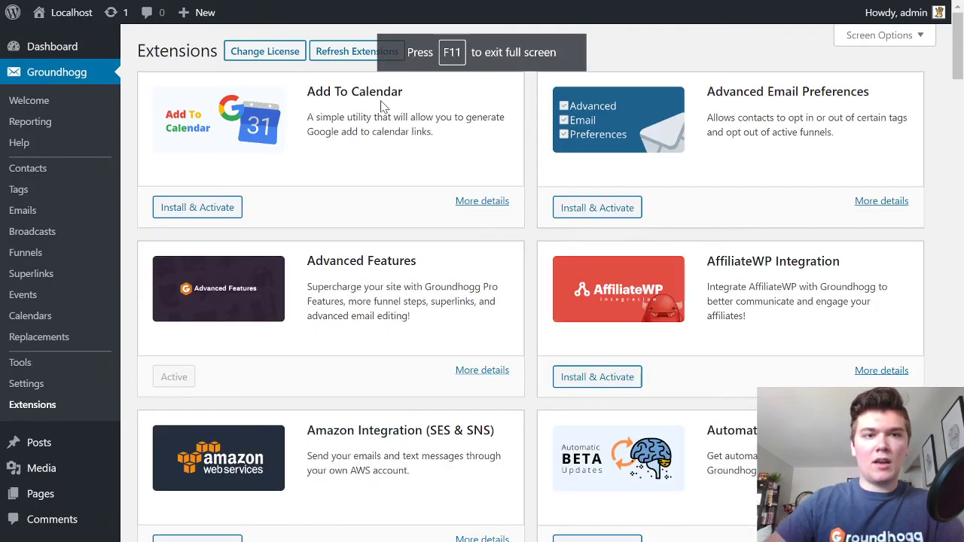
# Step: Open the master license setting, save it with the existing key, and browse the list of extensions
pyautogui.click(295, 57)
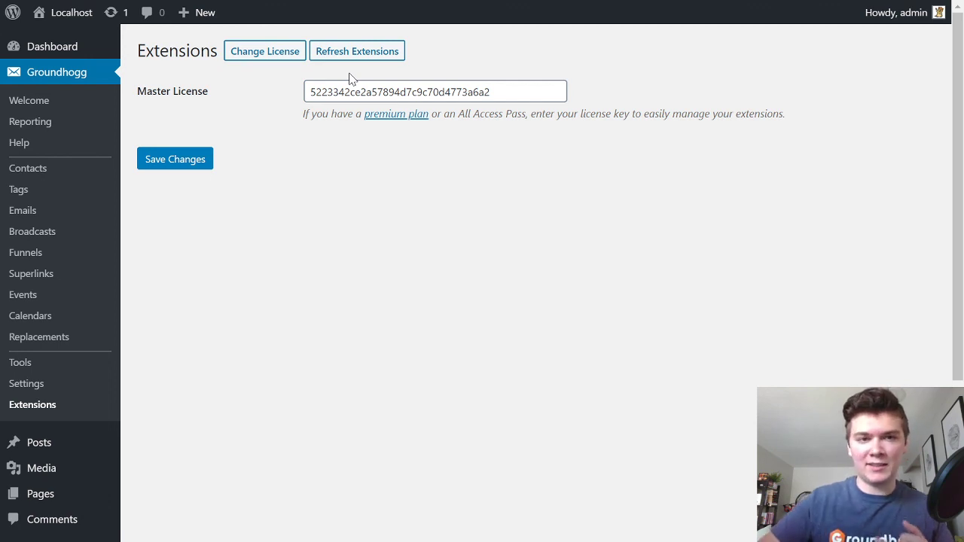
pyautogui.click(200, 159)
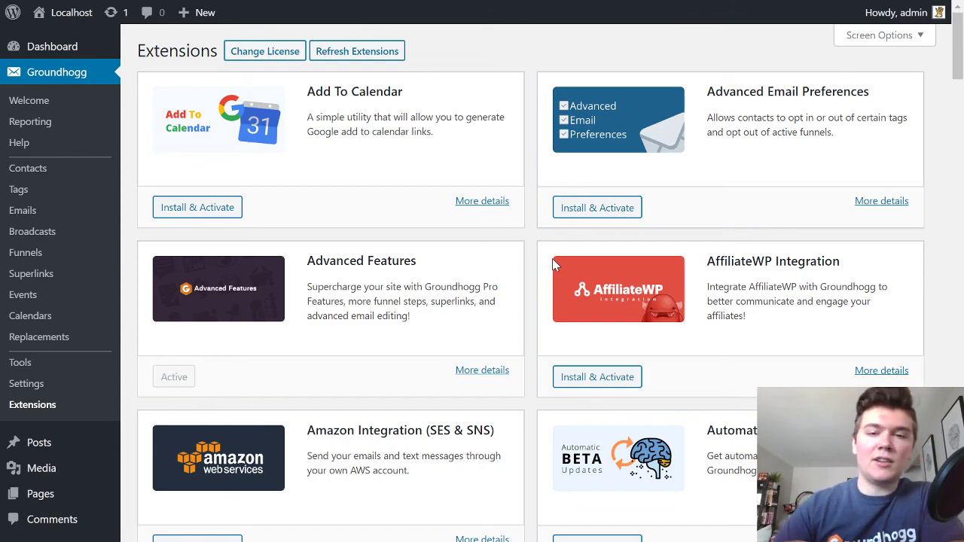
pyautogui.scroll(-20, 717, 316)
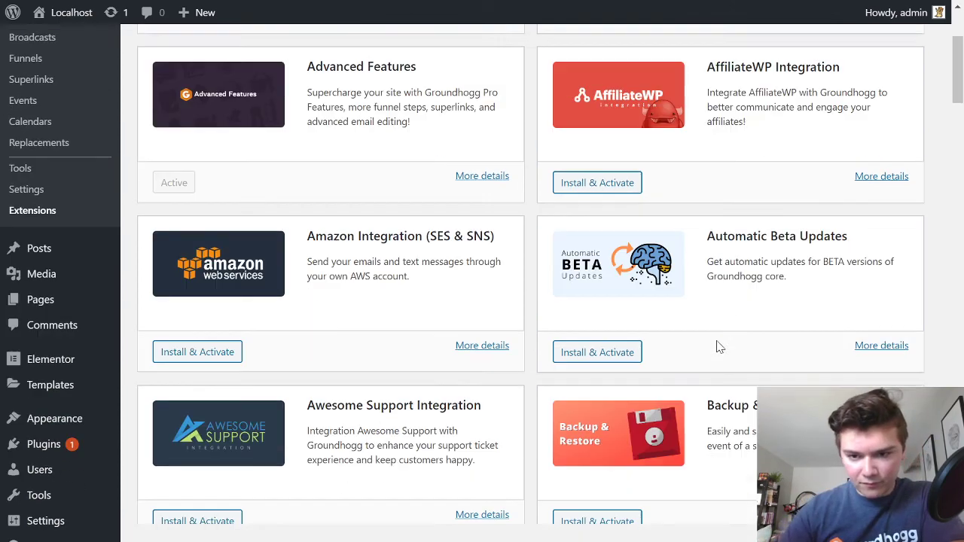
# Step: Browse the extensions list to Form Styling and install and activate that extension
pyautogui.scroll(-5, 717, 347)
pyautogui.scroll(3, 717, 347)
pyautogui.scroll(-3, 504, 391)
pyautogui.scroll(3, 597, 396)
pyautogui.scroll(-5, 597, 397)
pyautogui.scroll(5, 635, 393)
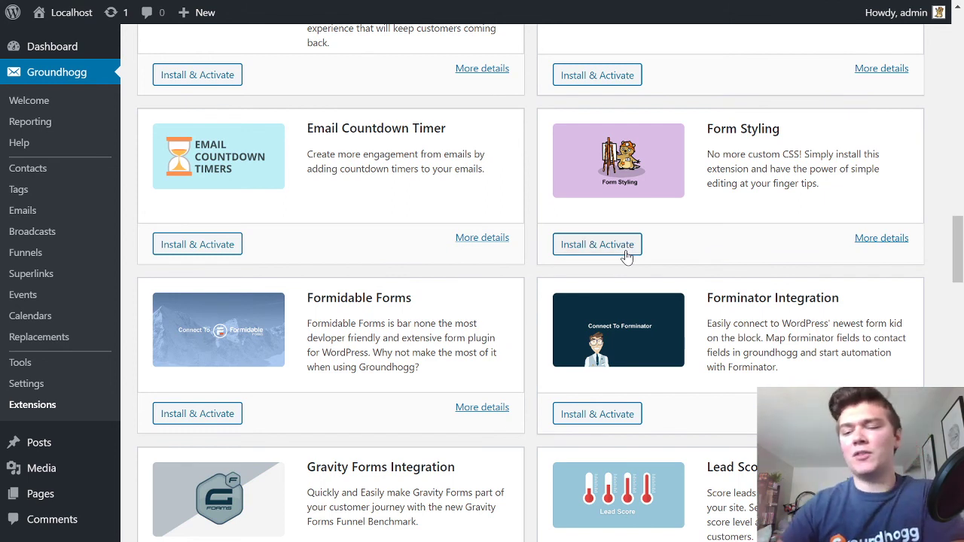
pyautogui.click(597, 245)
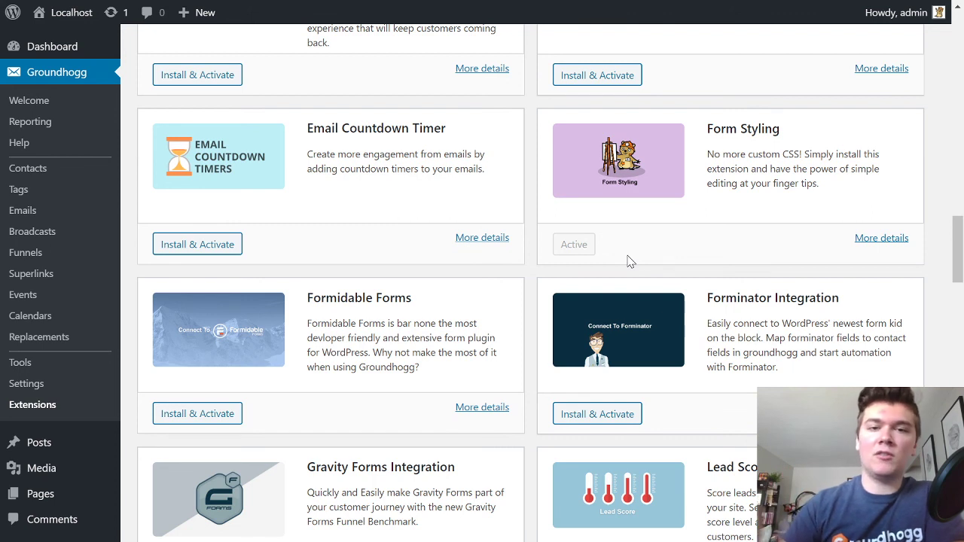
# Step: Show the Licenses section of the Groundhogg settings and leave the full-screen view
pyautogui.click(72, 386)
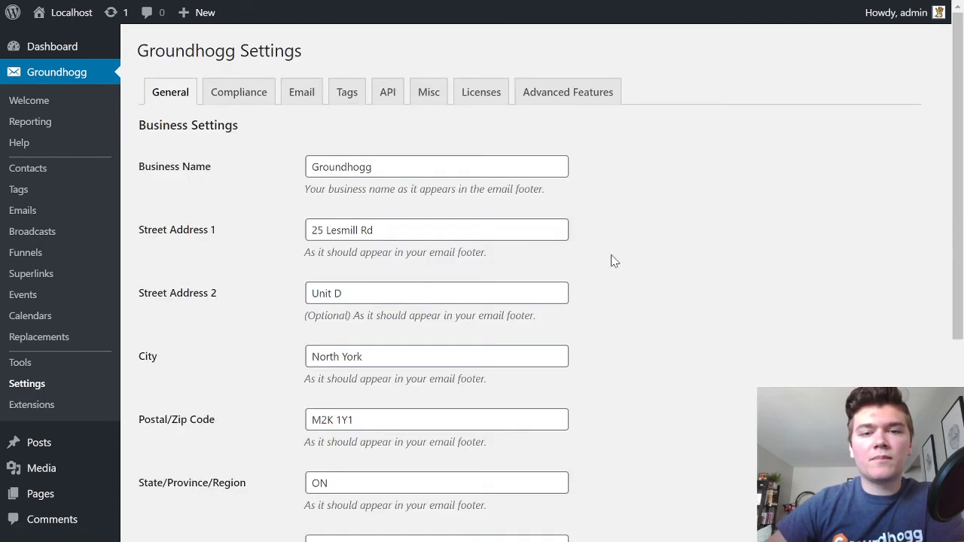
pyautogui.click(500, 93)
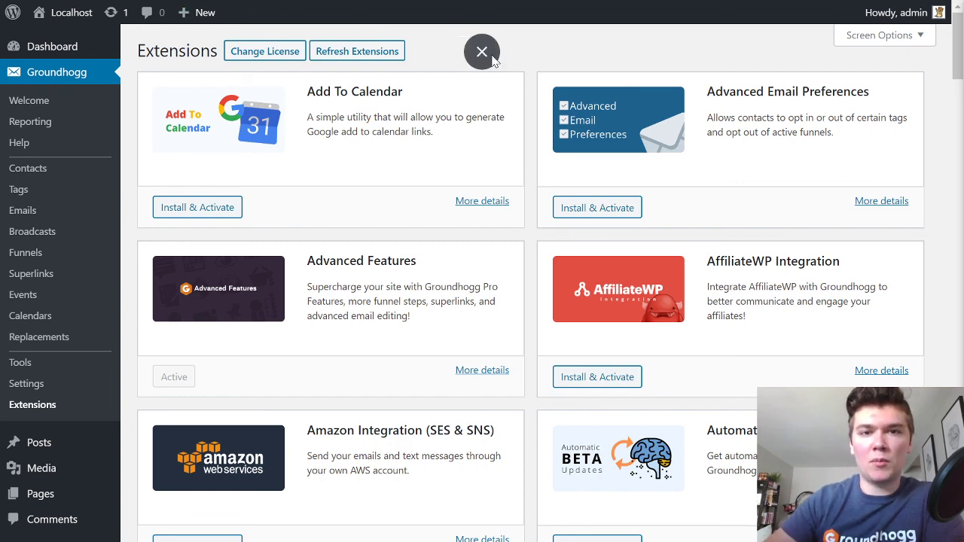
pyautogui.click(482, 50)
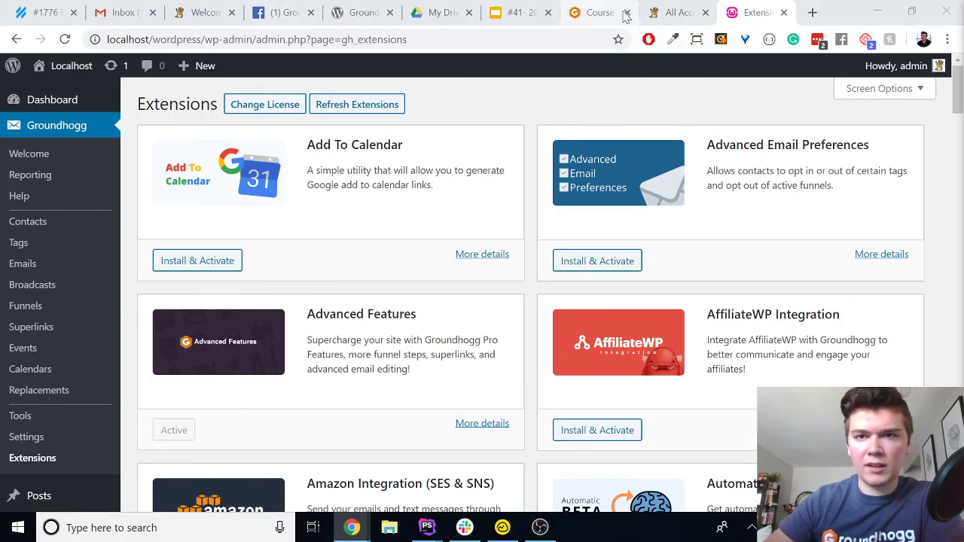
# Step: Open groundhogg.io/downloads/zerobounce-integration/ in a new tab and view its automatic email validation section
pyautogui.click(812, 12)
pyautogui.write('groundhogg.io/')
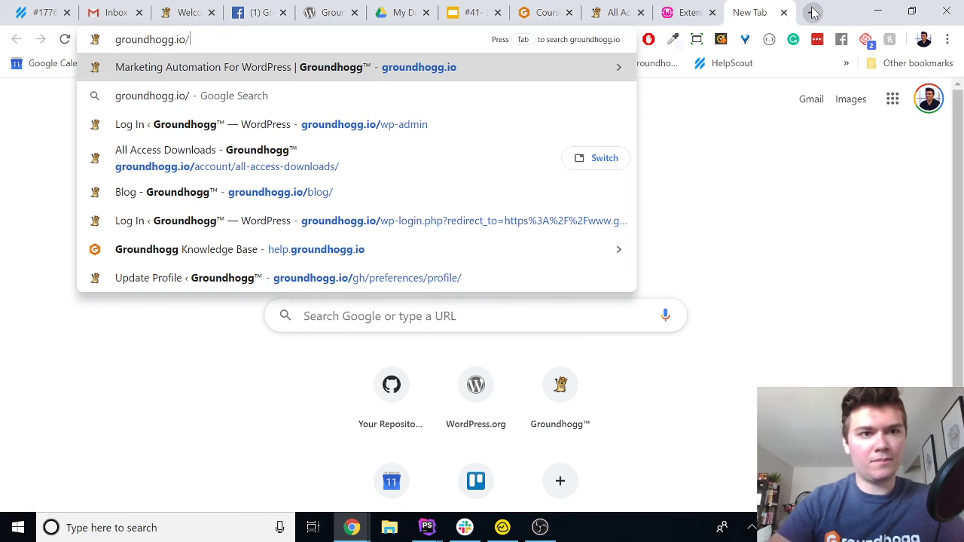
pyautogui.write('downloads/')
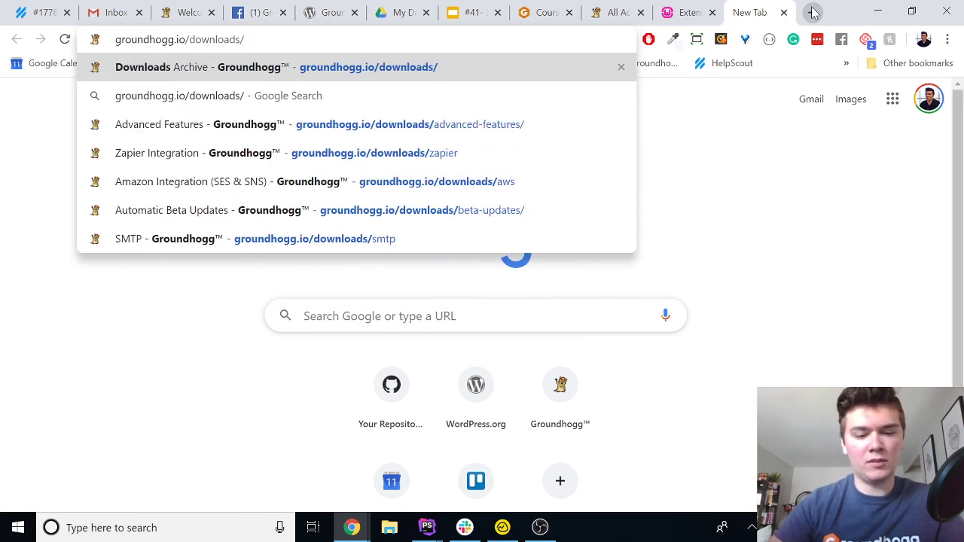
pyautogui.write('zer')
pyautogui.press('Return')
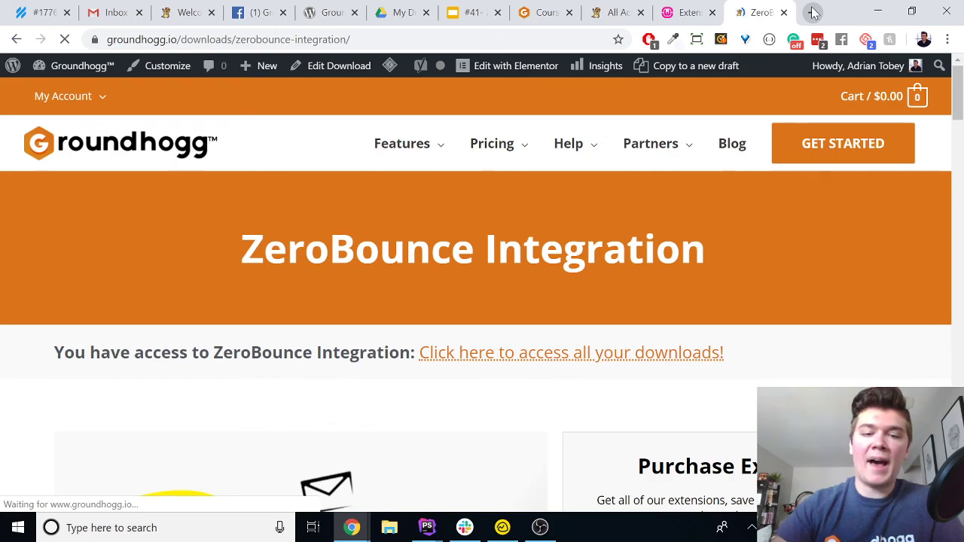
pyautogui.scroll(-15, 441, 295)
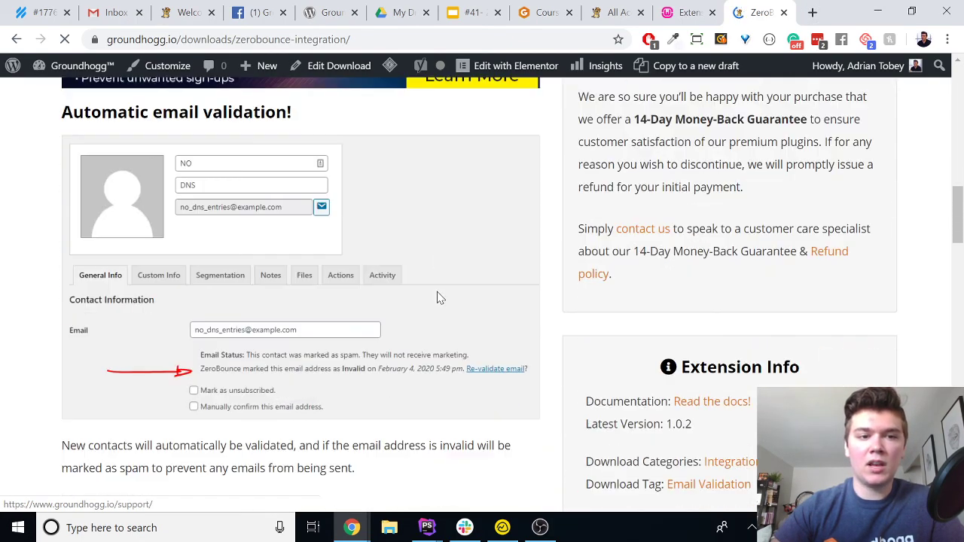
pyautogui.scroll(1, 441, 296)
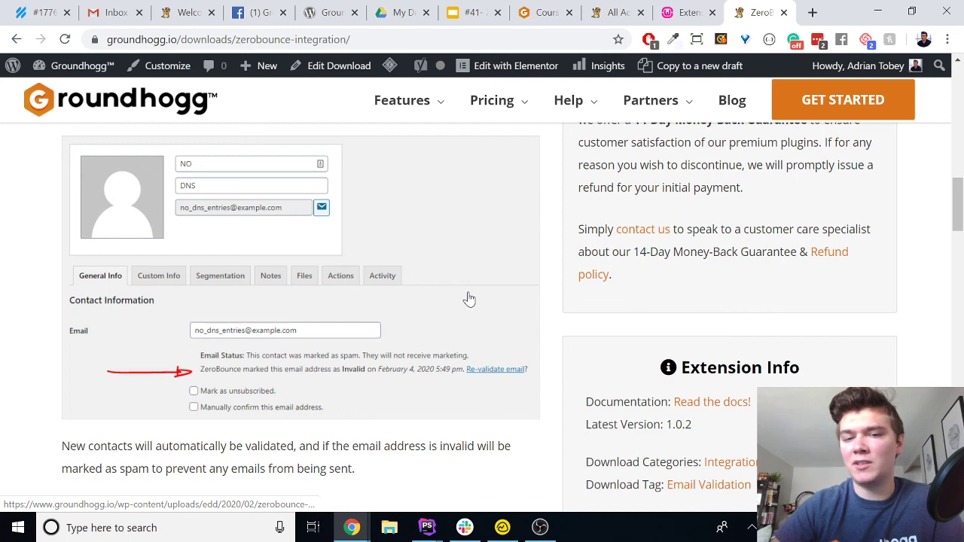
# Step: Switch to the groundhogg.io site's WordPress admin and open the Groundhogg Contacts list
pyautogui.click(610, 9)
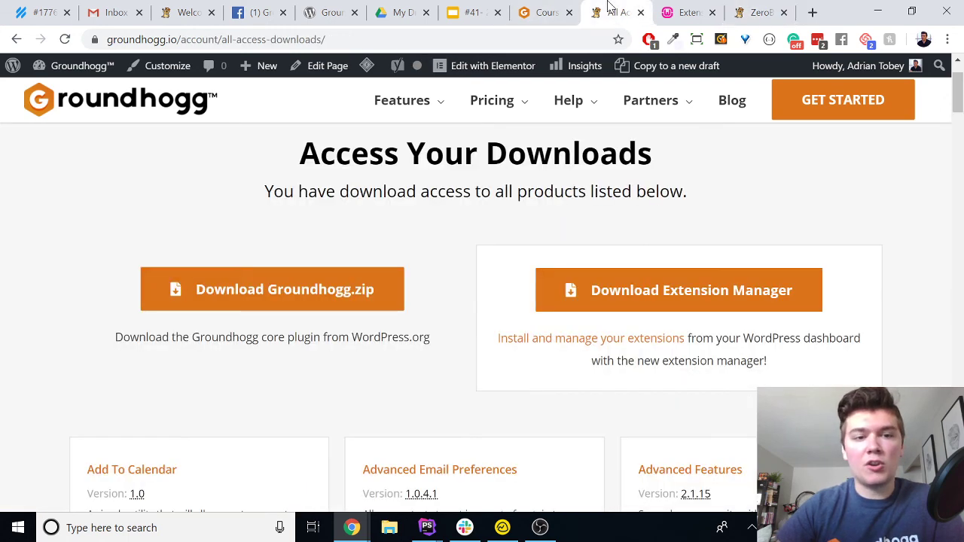
pyautogui.click(544, 11)
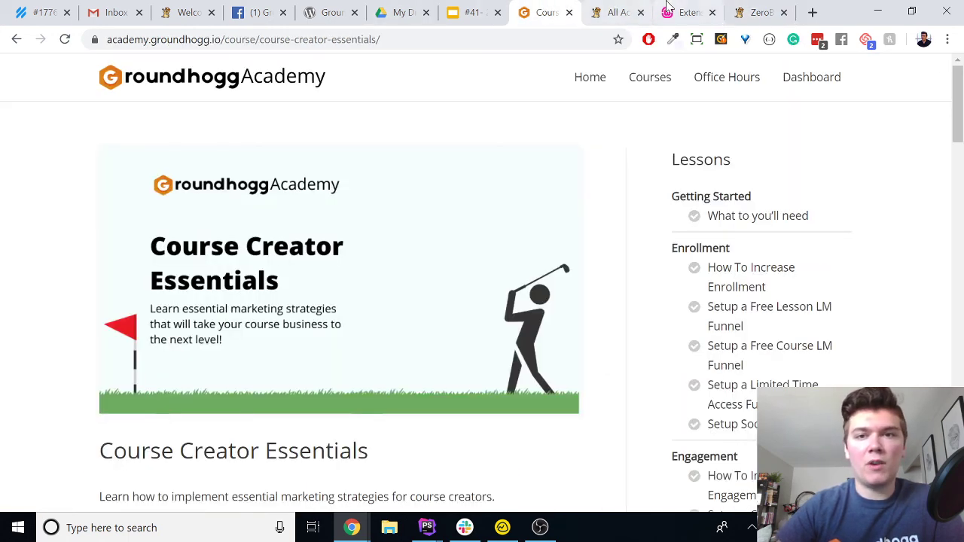
pyautogui.click(614, 10)
pyautogui.click(757, 14)
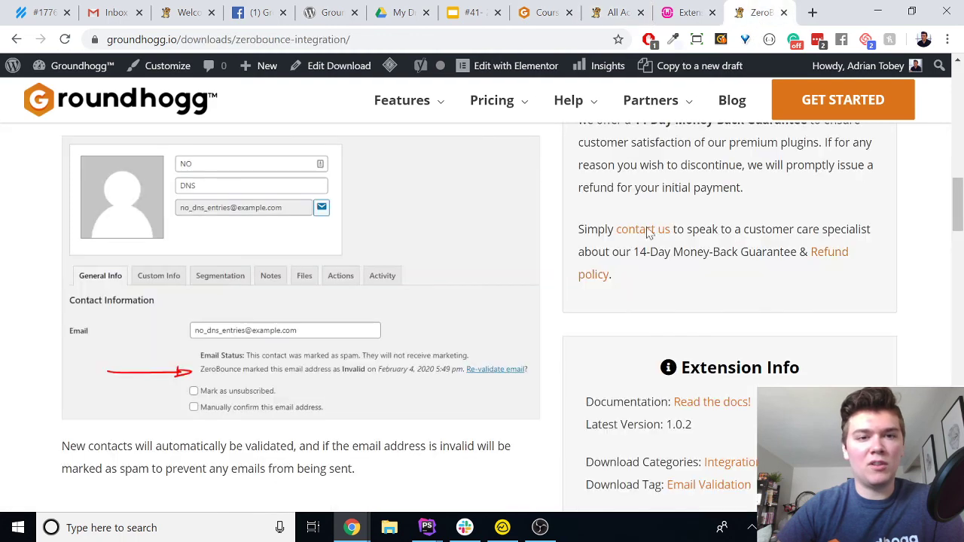
pyautogui.click(185, 12)
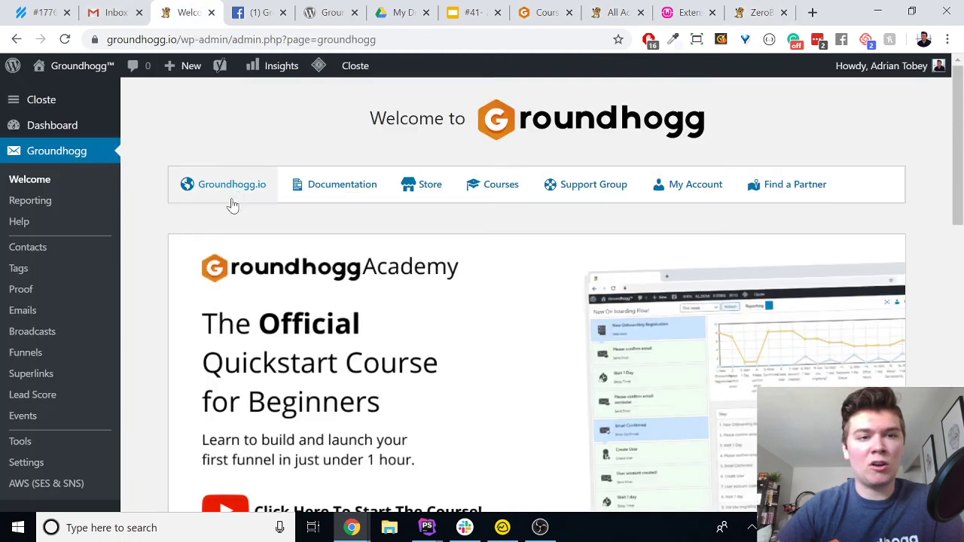
pyautogui.click(56, 246)
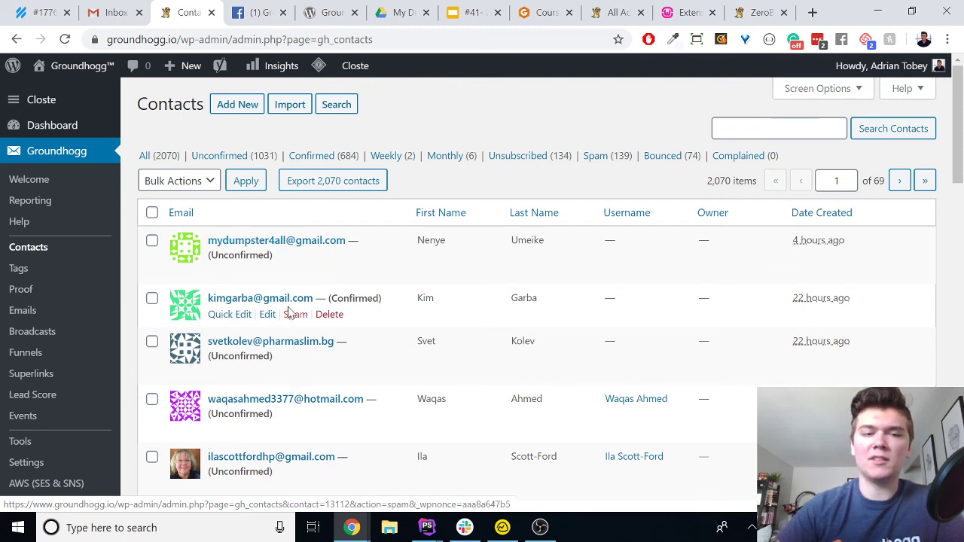
# Step: Open the site's Permalinks settings and look through the available tags and the optional category and tag bases
pyautogui.scroll(-12, 22, 305)
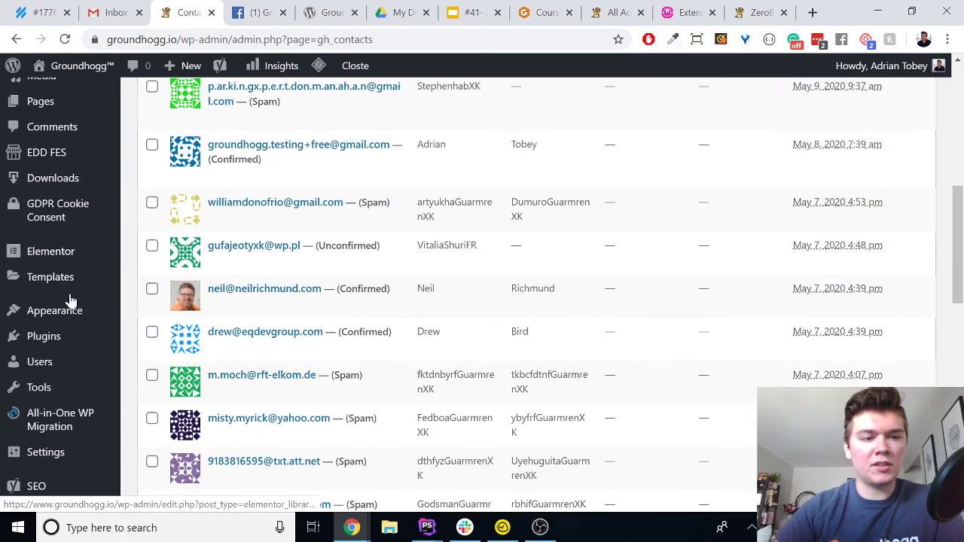
pyautogui.scroll(-1, 88, 411)
pyautogui.moveTo(85, 369)
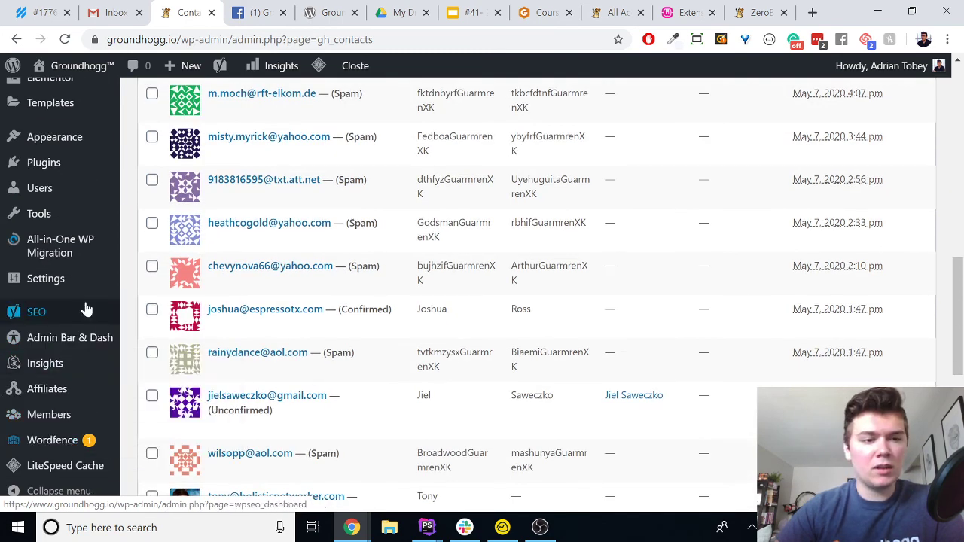
pyautogui.moveTo(75, 324)
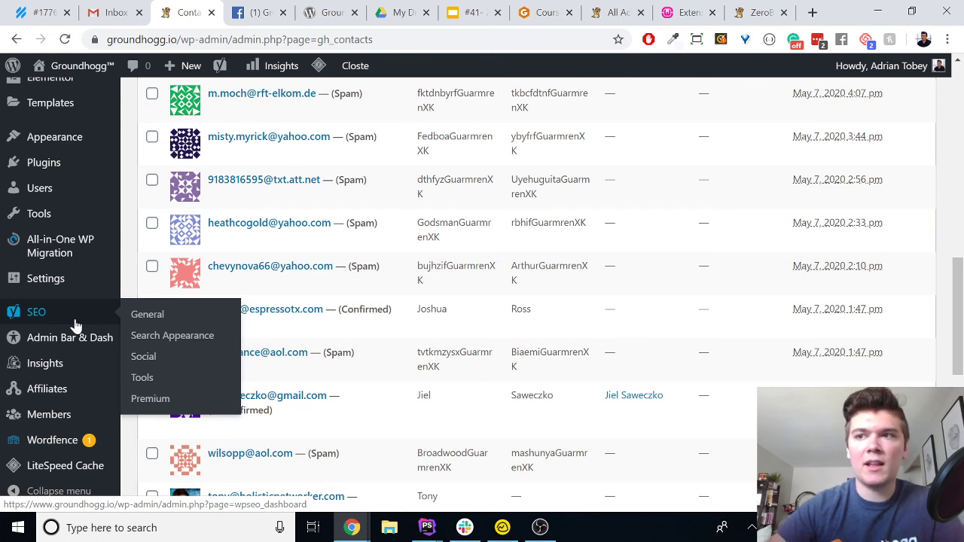
pyautogui.moveTo(82, 280)
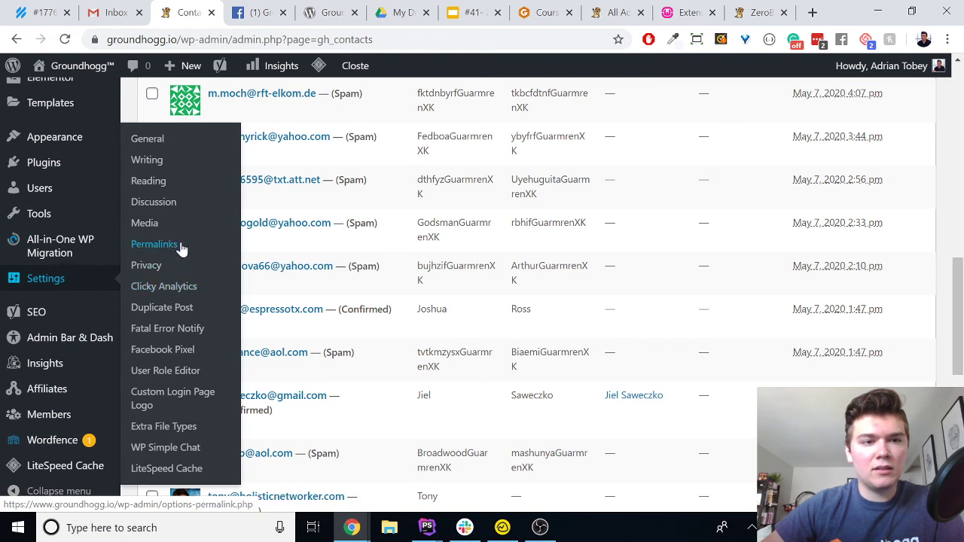
pyautogui.click(181, 245)
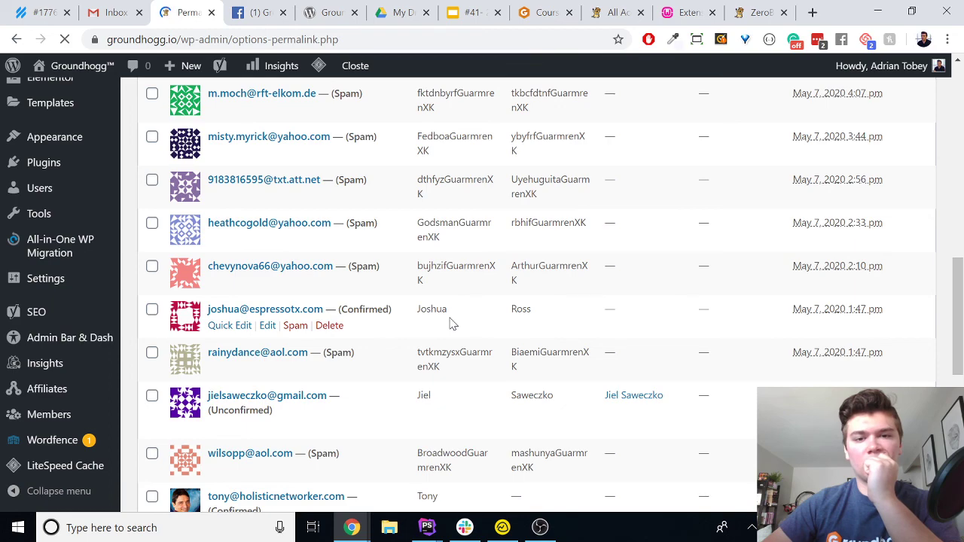
pyautogui.scroll(-4, 452, 324)
pyautogui.scroll(-5, 450, 324)
pyautogui.scroll(6, 451, 324)
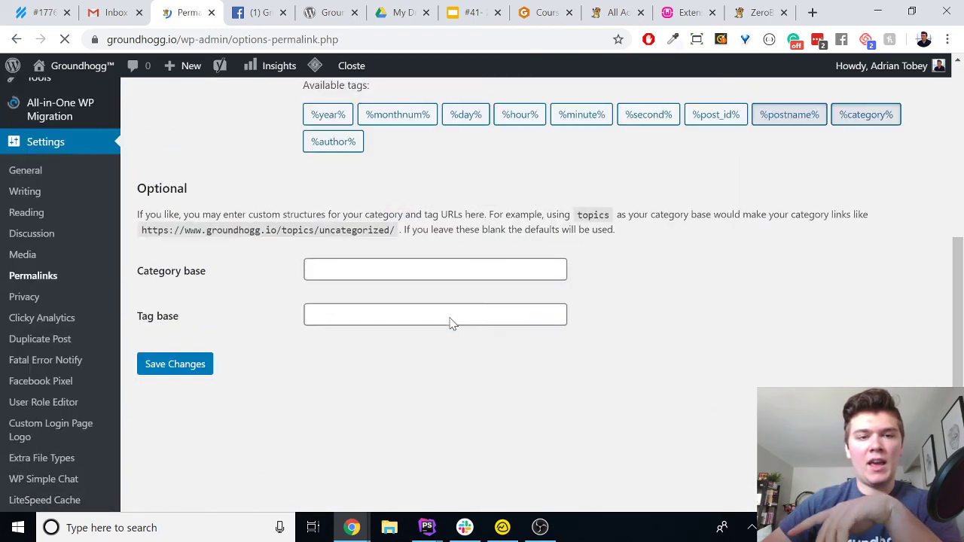
pyautogui.scroll(-4, 369, 333)
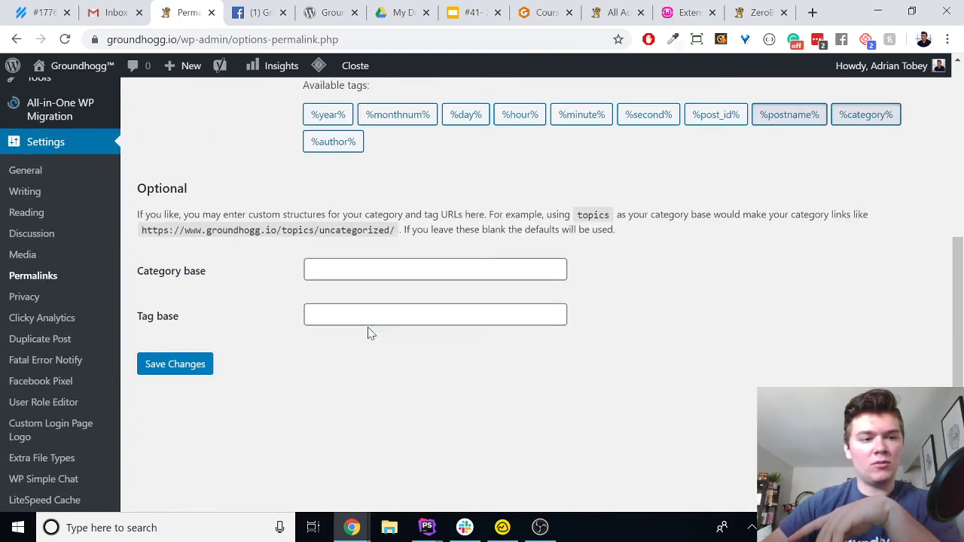
# Step: Open the site's Discussion settings and examine the Comment Moderation and Comment Blocklist fields
pyautogui.click(62, 232)
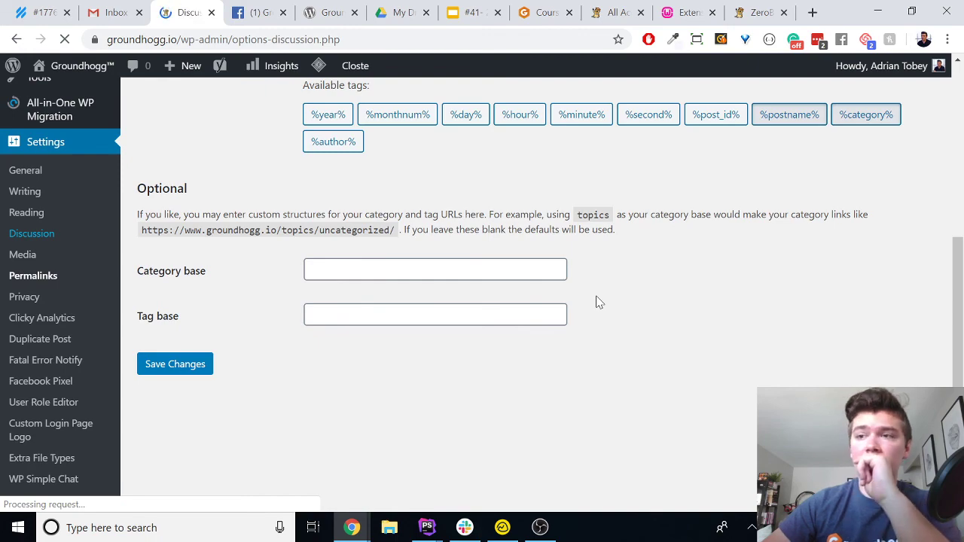
pyautogui.scroll(-10, 603, 301)
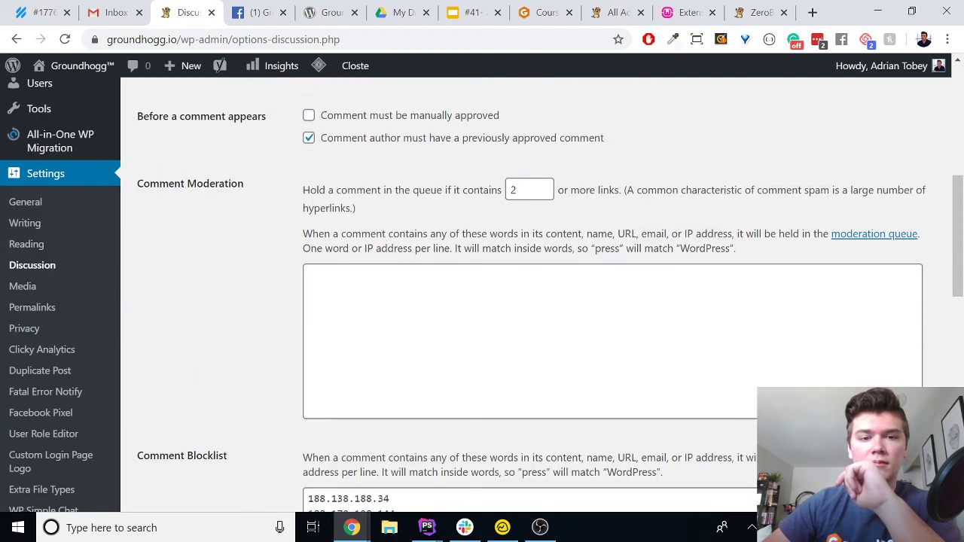
pyautogui.scroll(1, 230, 200)
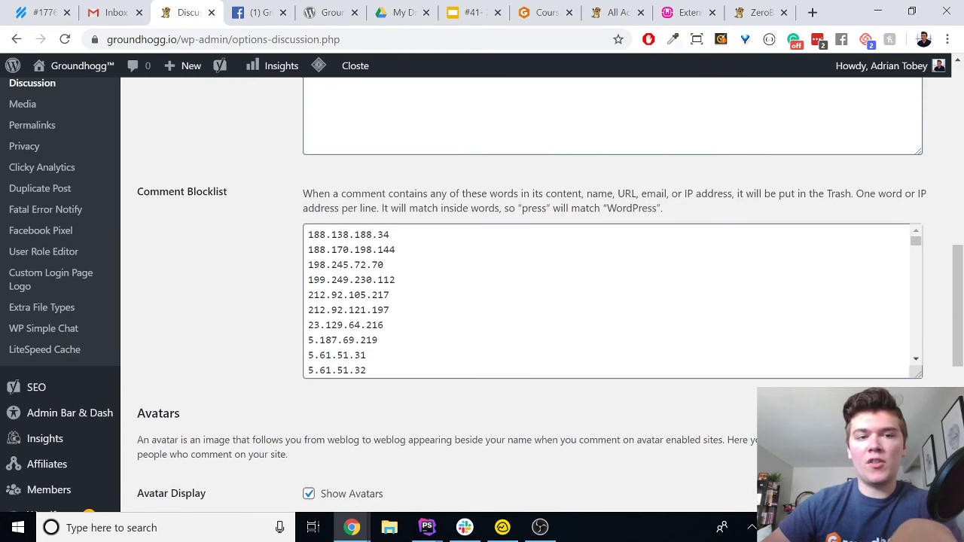
pyautogui.scroll(-2, 362, 264)
pyautogui.scroll(2, 361, 264)
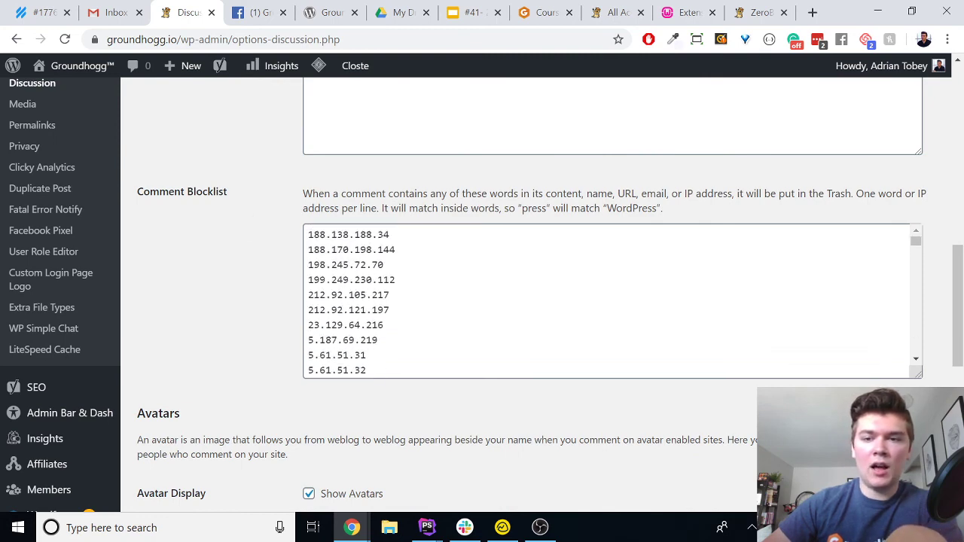
pyautogui.scroll(4, 362, 264)
pyautogui.scroll(-5, 362, 263)
pyautogui.scroll(-5, 610, 226)
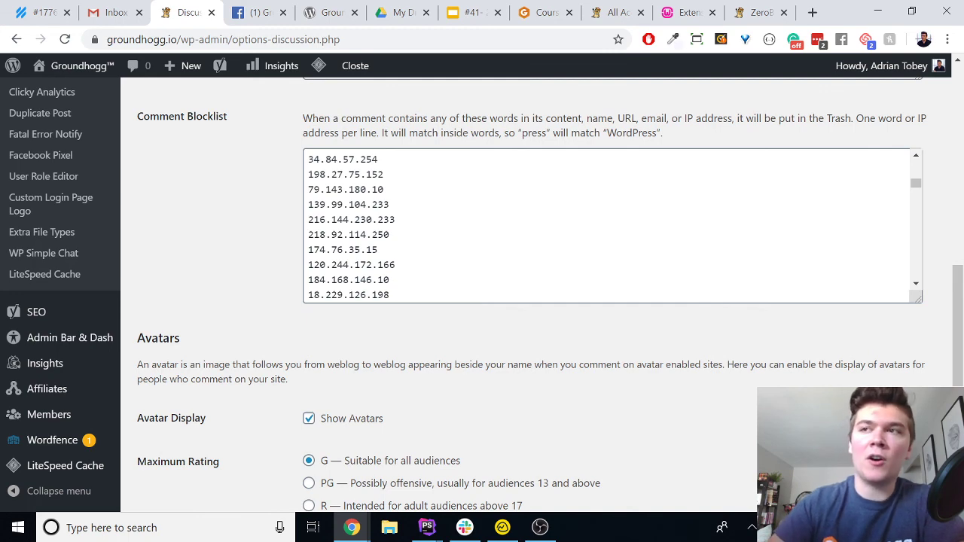
# Step: Add .ru on a new line at the end of the Comment Blocklist
pyautogui.click(483, 271)
pyautogui.scroll(-10, 483, 271)
pyautogui.scroll(5, 497, 271)
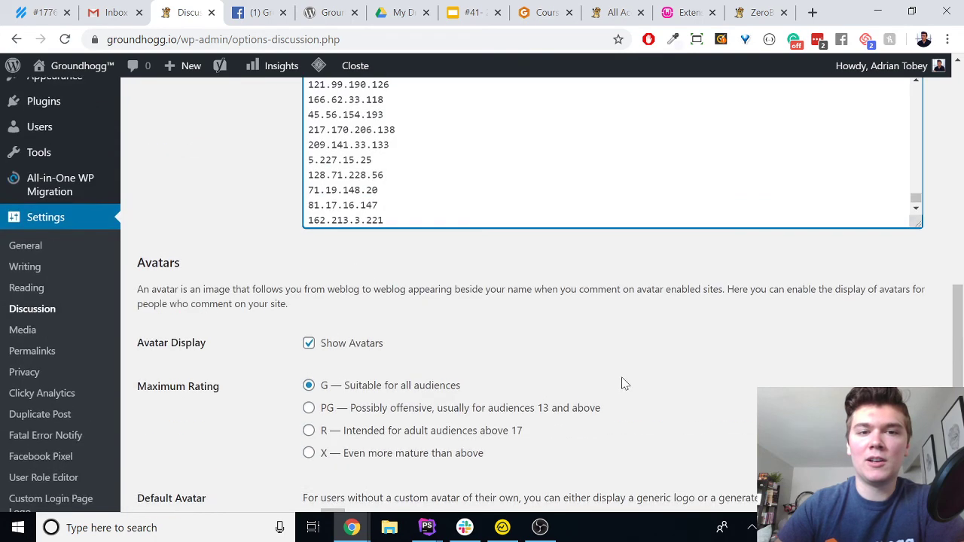
pyautogui.press('Return')
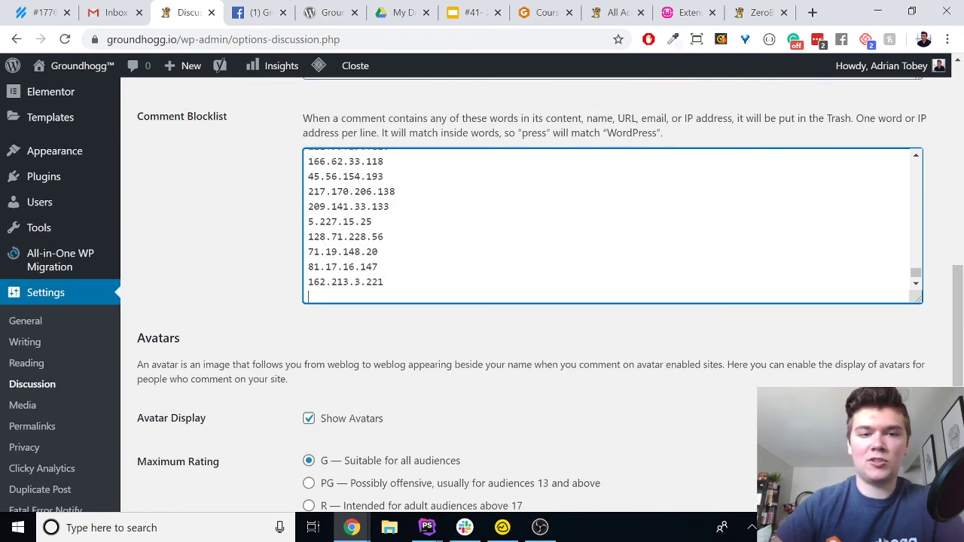
pyautogui.write('.ru')
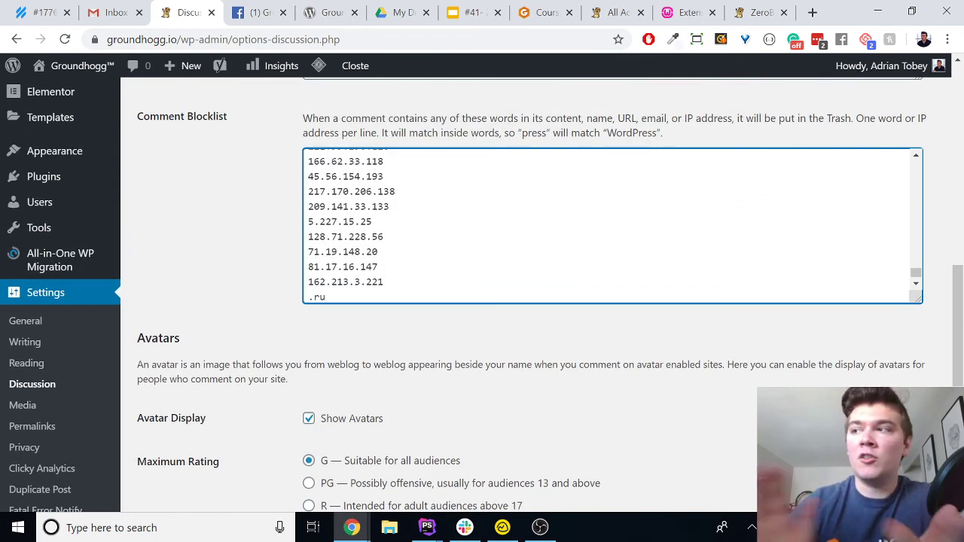
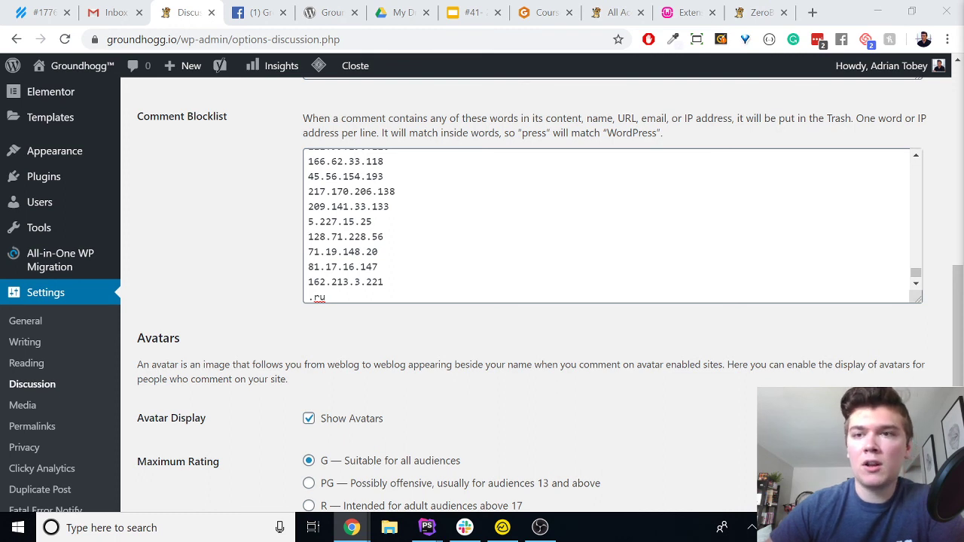
pyautogui.click(813, 12)
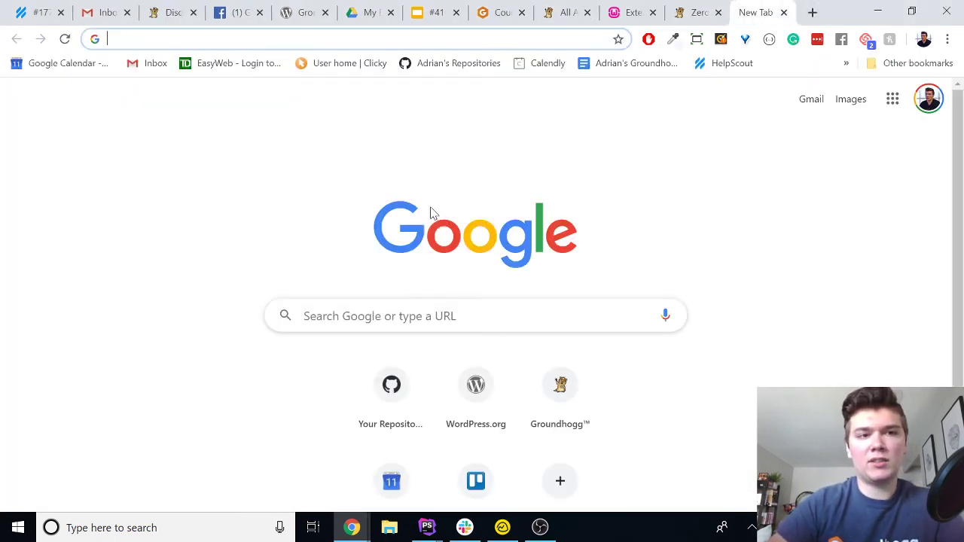
pyautogui.write('htt')
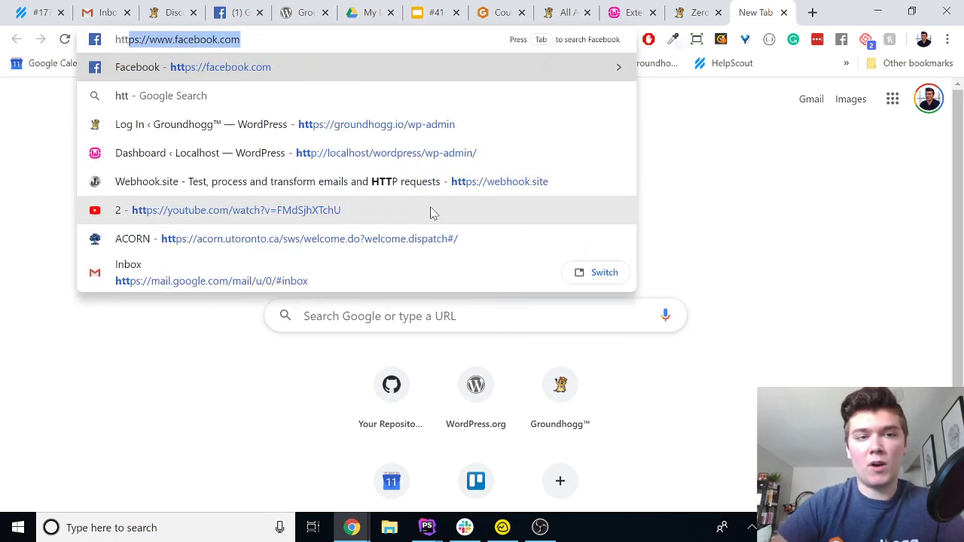
pyautogui.write('ps:')
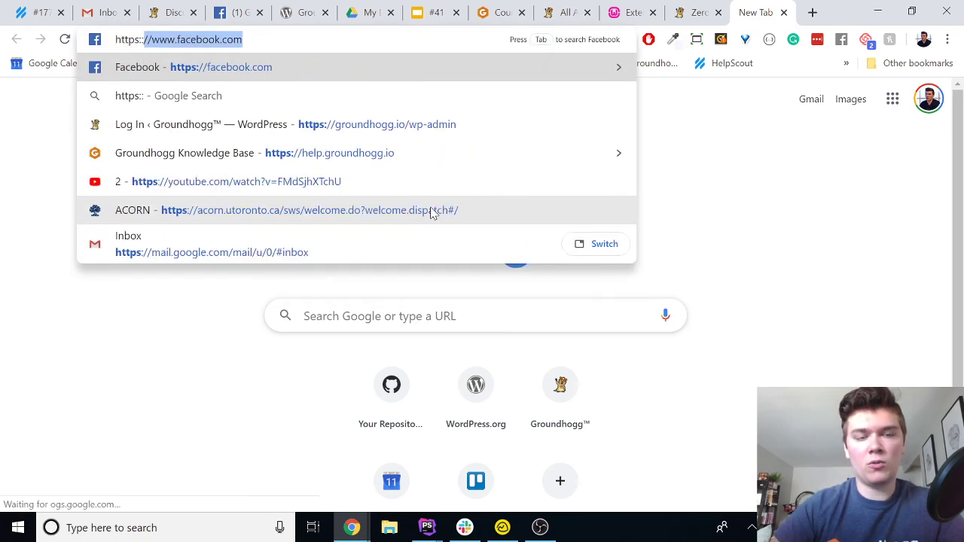
pyautogui.write('////')
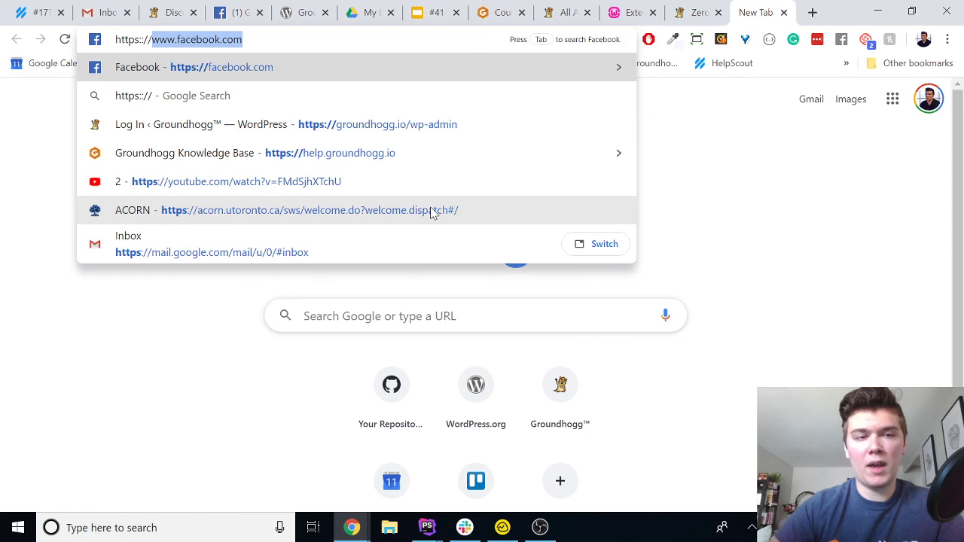
pyautogui.press('Left')
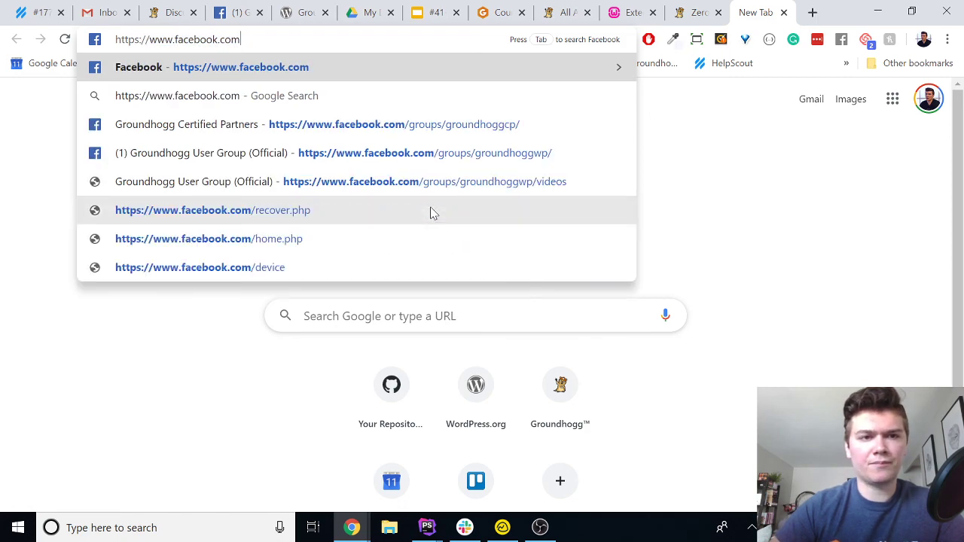
pyautogui.hotkey('ctrl', 'shift', 'Left')
pyautogui.hotkey('ctrl', 'shift', 'Left')
pyautogui.write('groun')
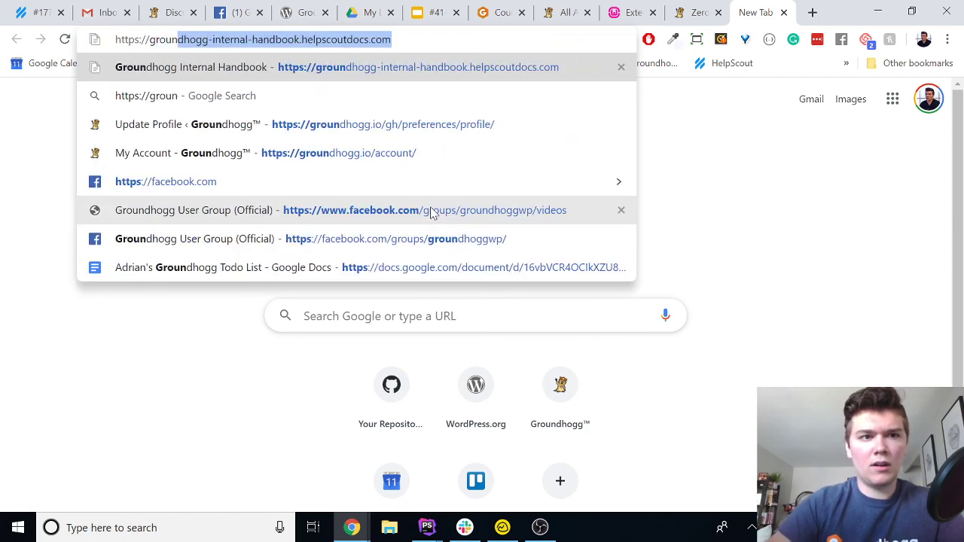
pyautogui.write('dho.gg')
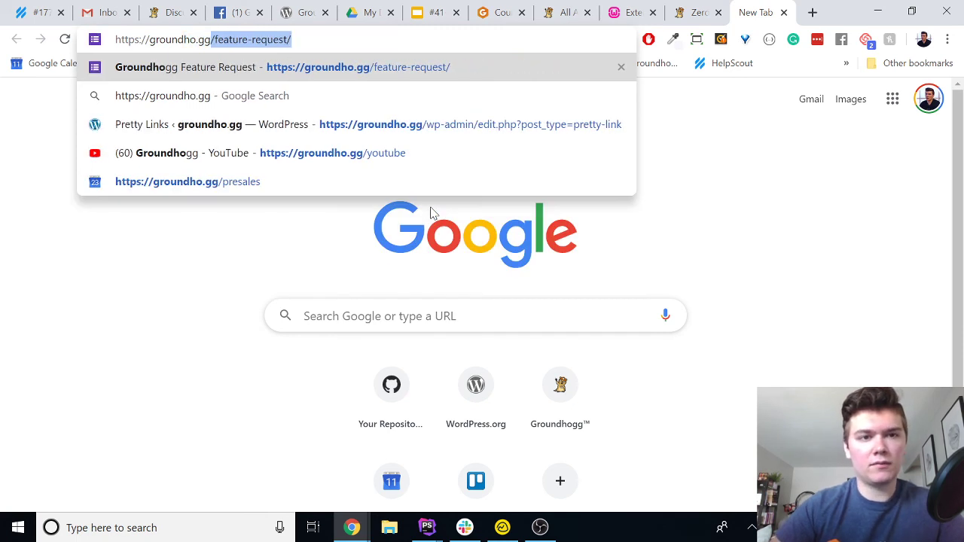
pyautogui.hotkey('ctrl', 'a')
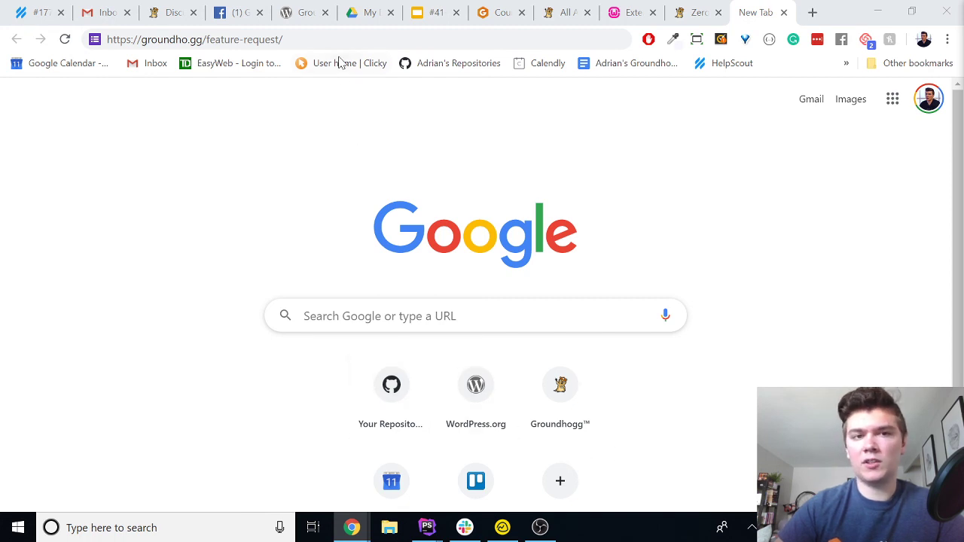
pyautogui.press('Return')
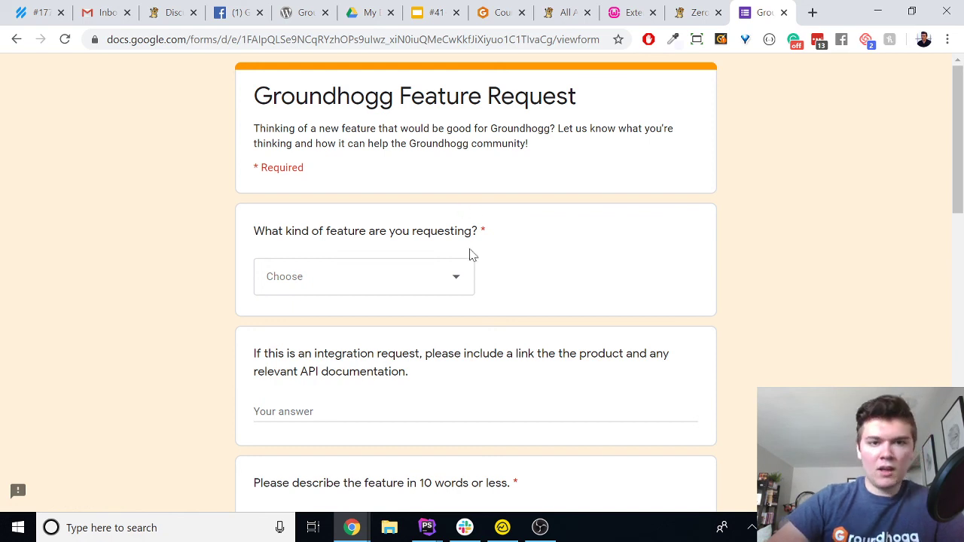
# Step: Examine the feature request form's choices for the kind of feature and the questions further down the form
pyautogui.click(467, 284)
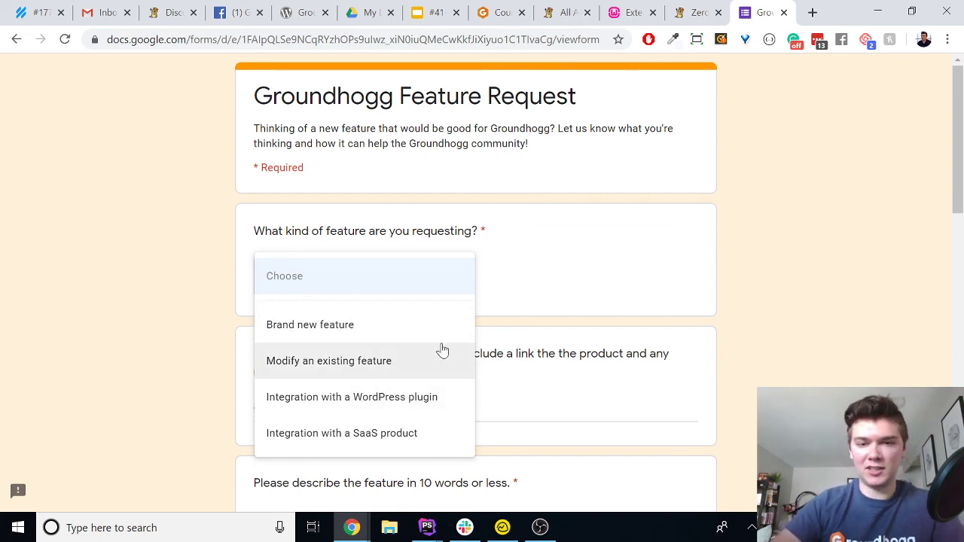
pyautogui.click(616, 305)
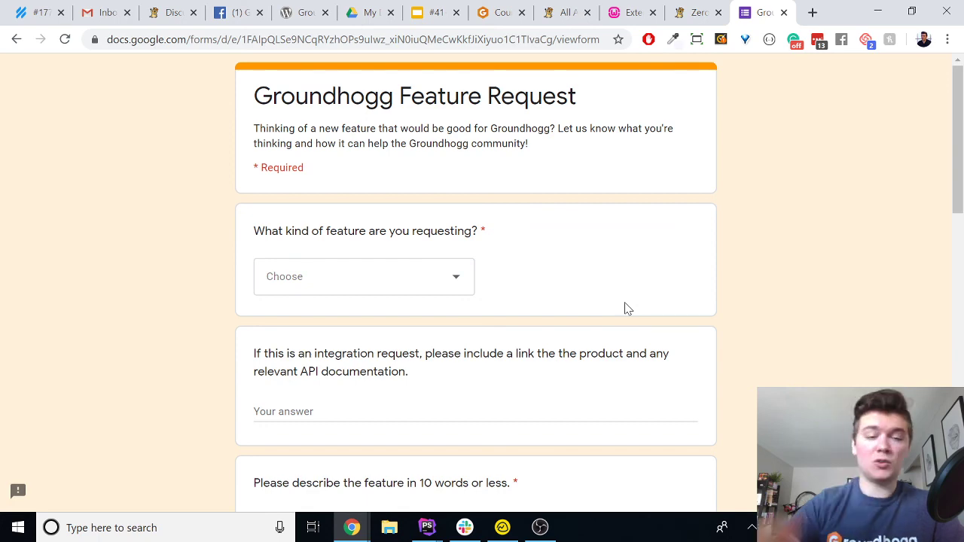
pyautogui.scroll(-10, 618, 298)
pyautogui.scroll(-2, 603, 283)
pyautogui.scroll(7, 626, 284)
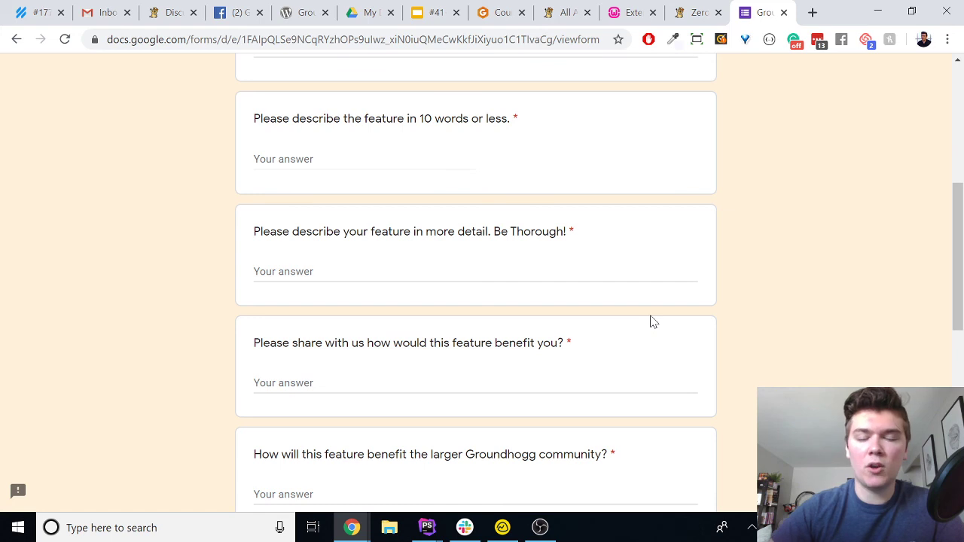
pyautogui.hotkey('shift', 'Tab')
pyautogui.click(741, 208)
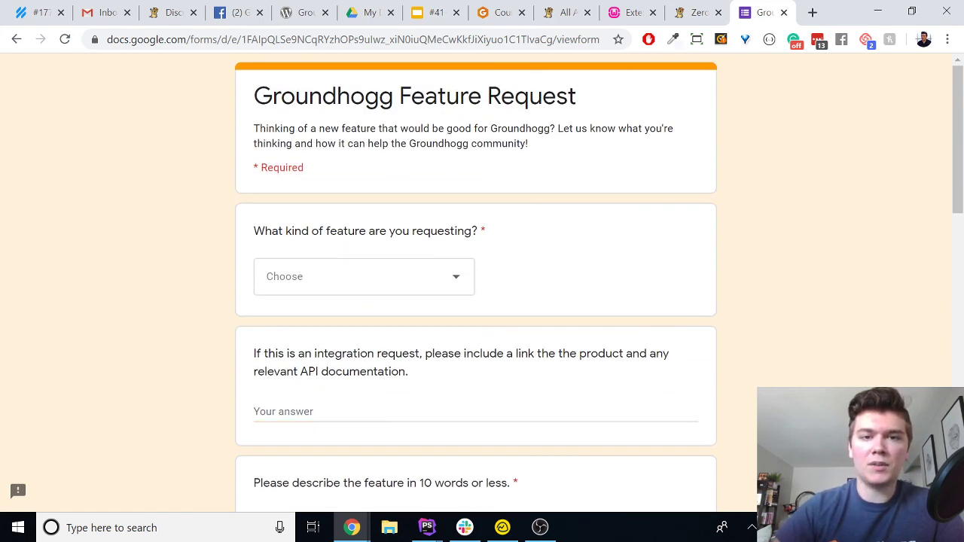
pyautogui.moveTo(571, 158); pyautogui.dragTo(269, 81)
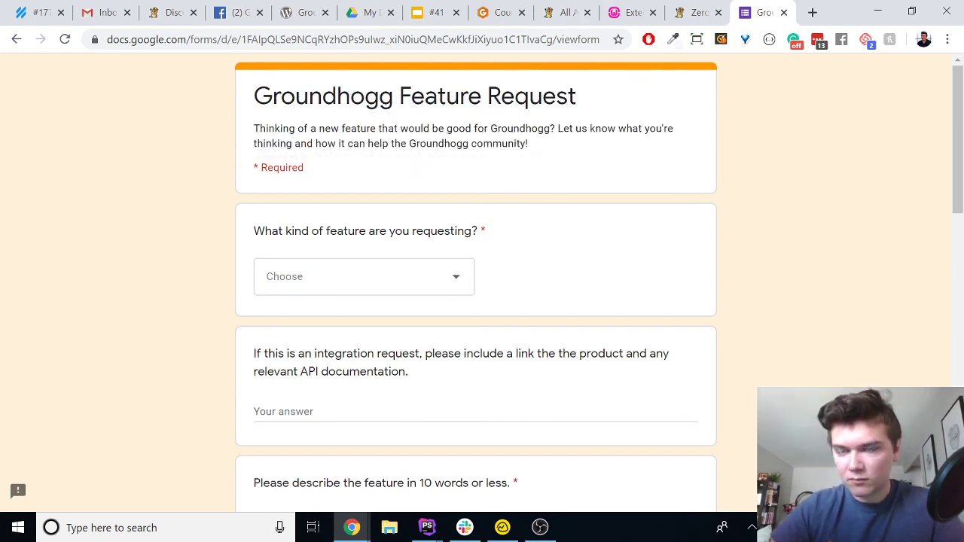
# Step: Search Google for The Checker in a new browser tab and open the thechecker.co website
pyautogui.click(817, 18)
pyautogui.write('The Checker')
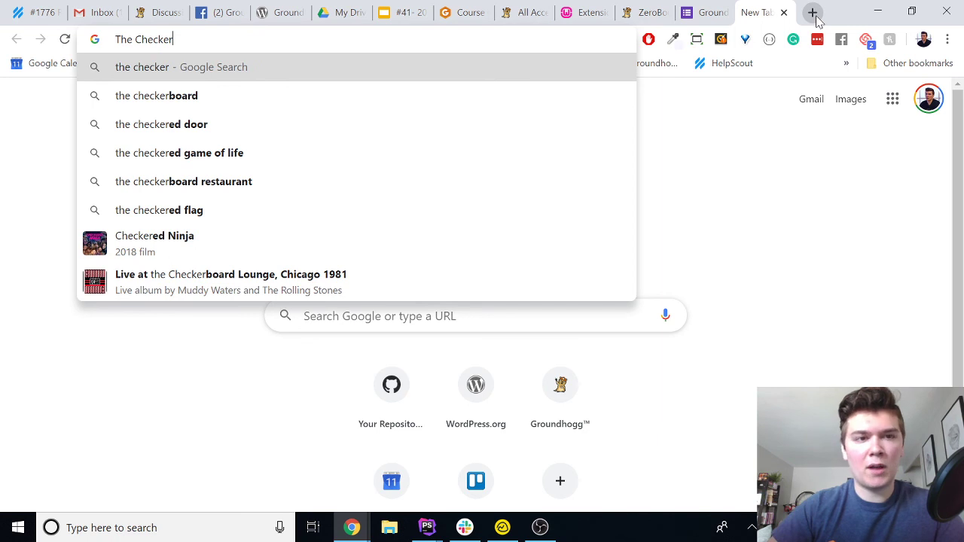
pyautogui.press('Return')
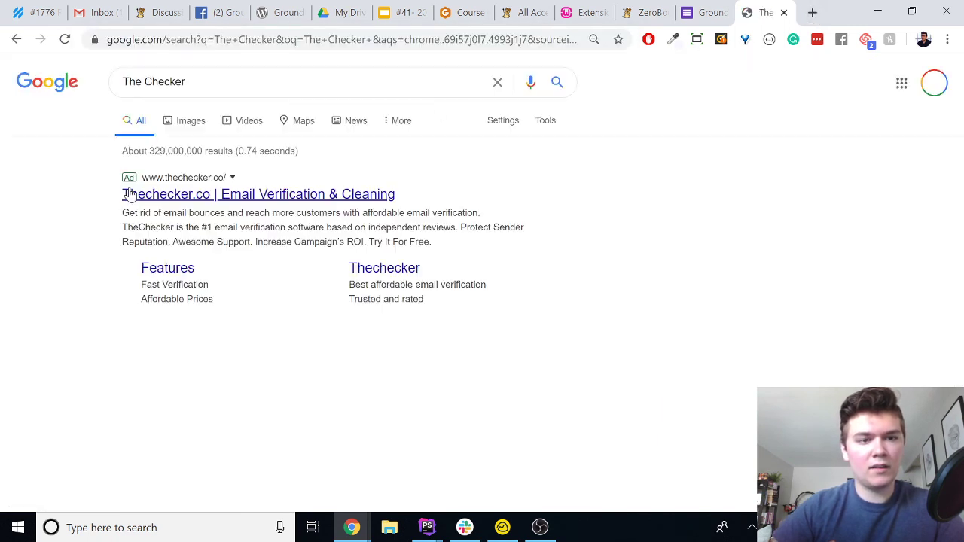
pyautogui.click(293, 205)
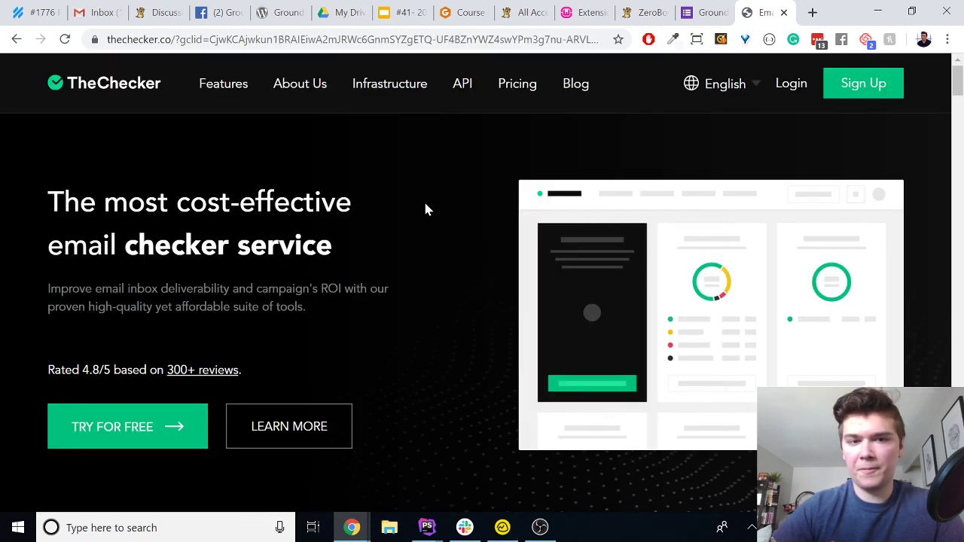
# Step: Look through TheChecker's home page for its bulk email verification features and customer reviews
pyautogui.scroll(-5, 425, 209)
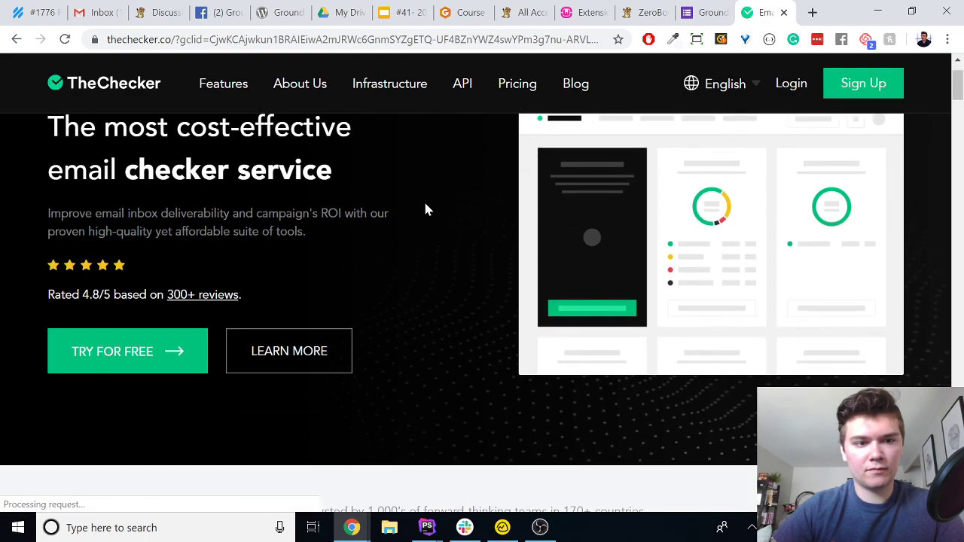
pyautogui.scroll(-20, 426, 209)
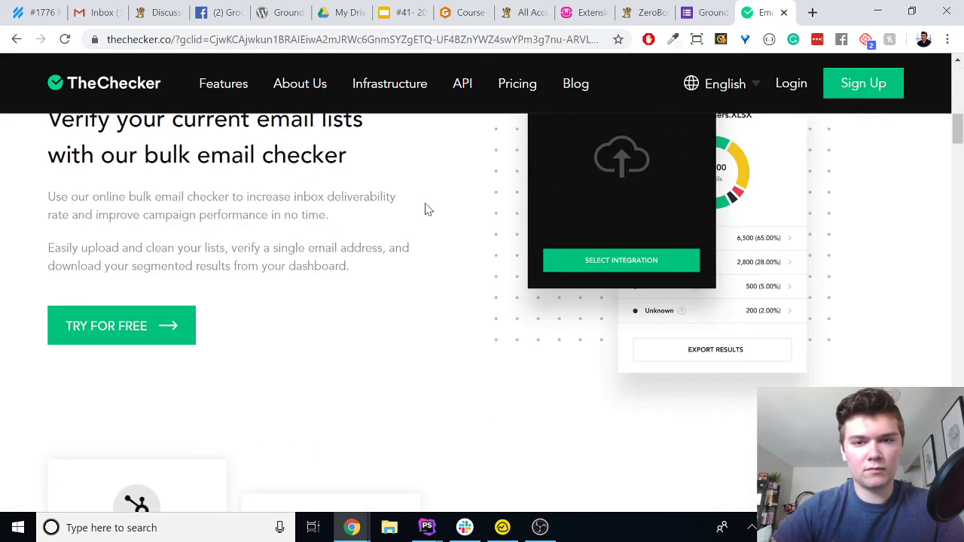
pyautogui.scroll(-10, 425, 209)
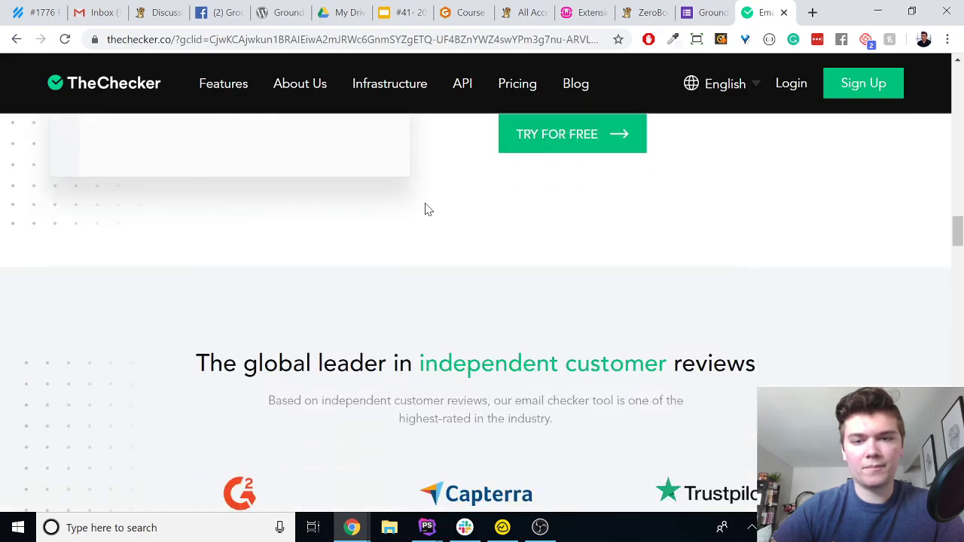
pyautogui.scroll(10, 426, 208)
pyautogui.scroll(20, 440, 221)
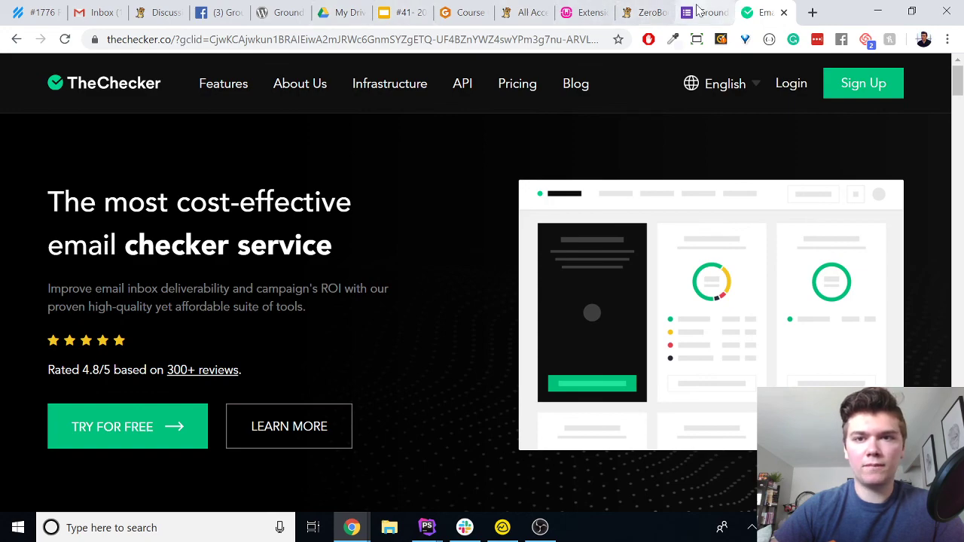
pyautogui.click(648, 7)
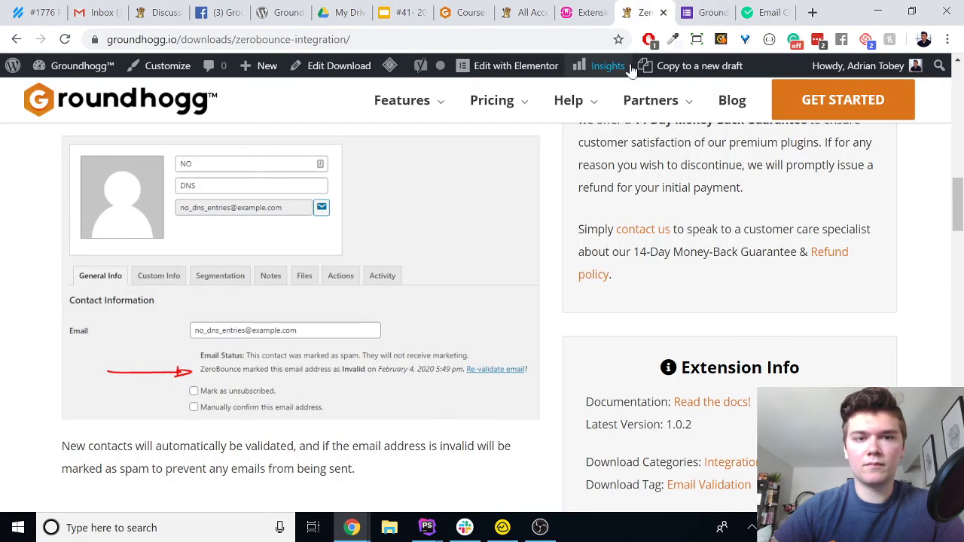
pyautogui.scroll(10, 618, 119)
pyautogui.click(525, 12)
pyautogui.click(407, 9)
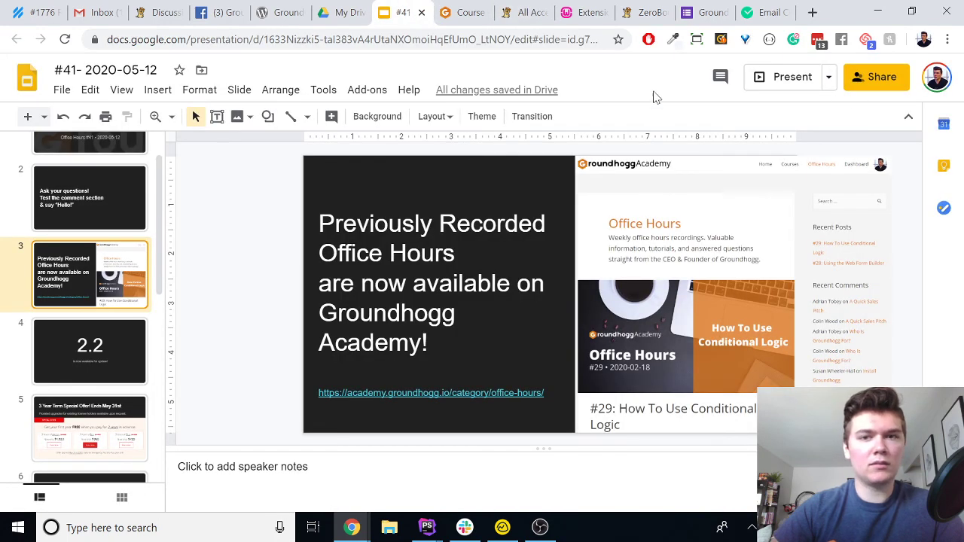
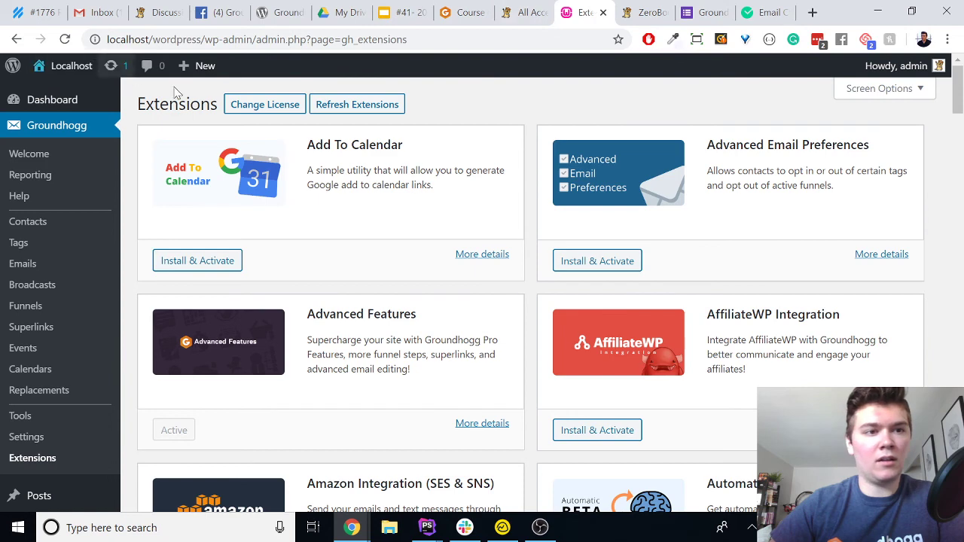
# Step: Open the Onboarding Series funnel on the localhost site and examine the tags in its Tag Applied and Add to Lists steps
pyautogui.click(47, 305)
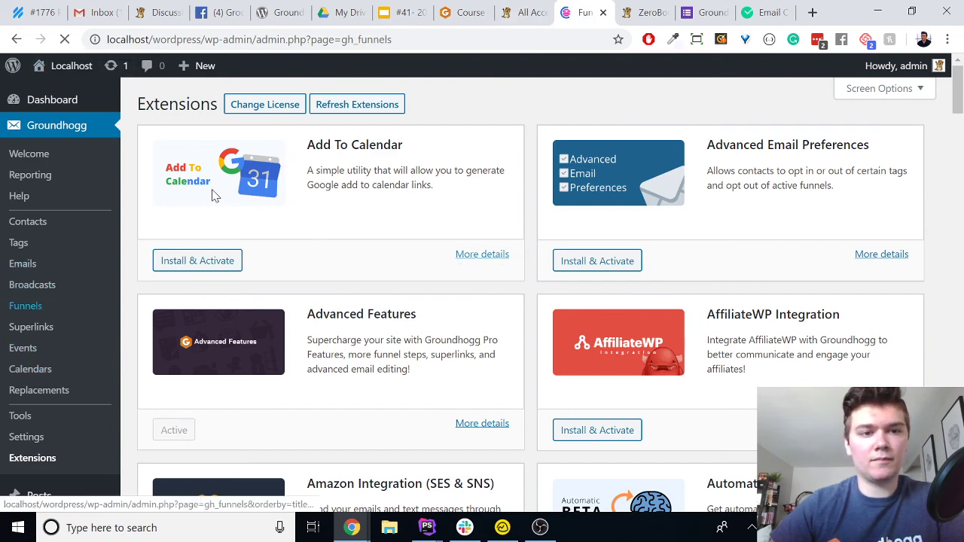
pyautogui.click(218, 216)
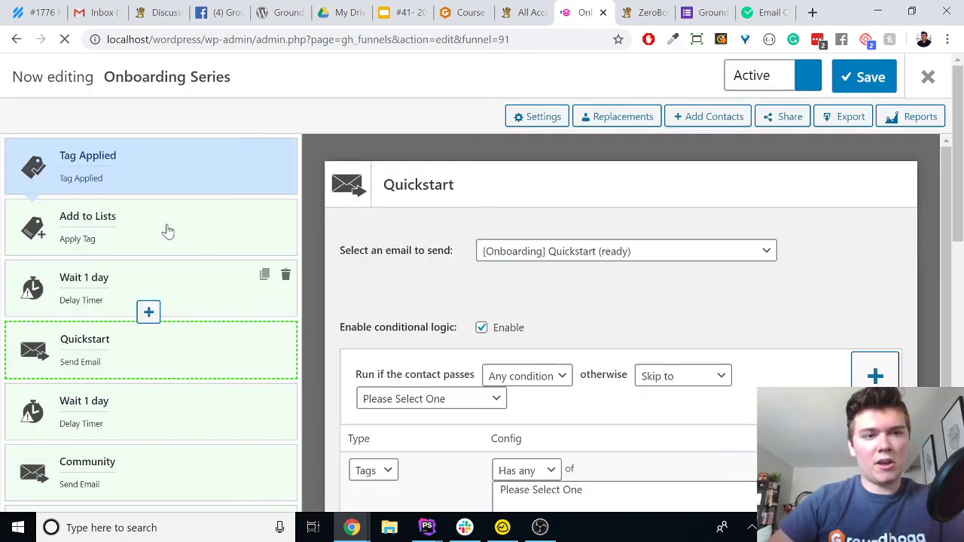
pyautogui.click(169, 230)
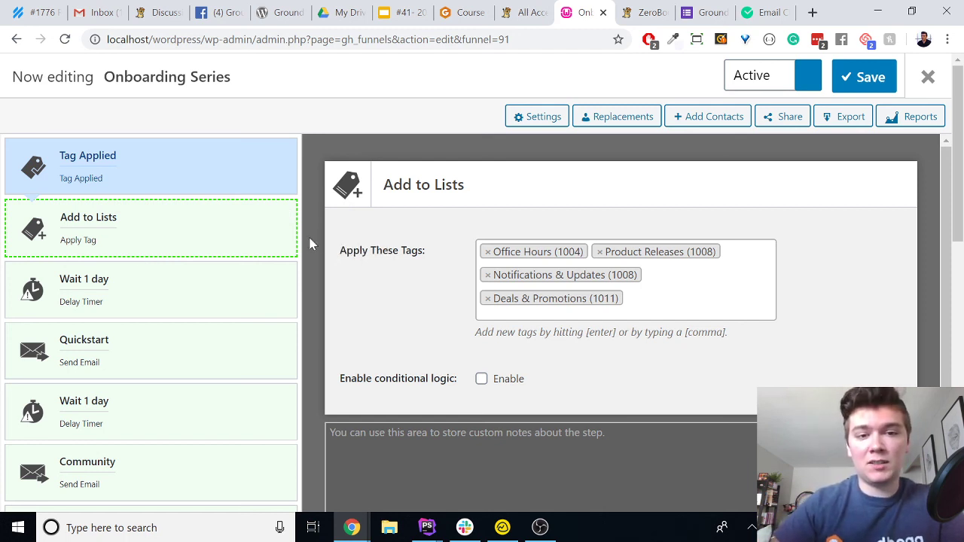
pyautogui.click(159, 172)
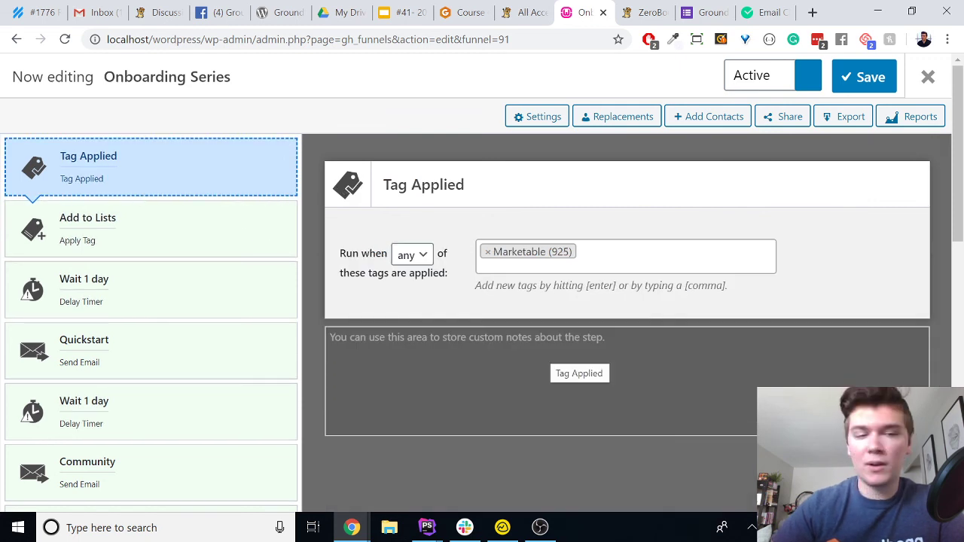
pyautogui.click(60, 226)
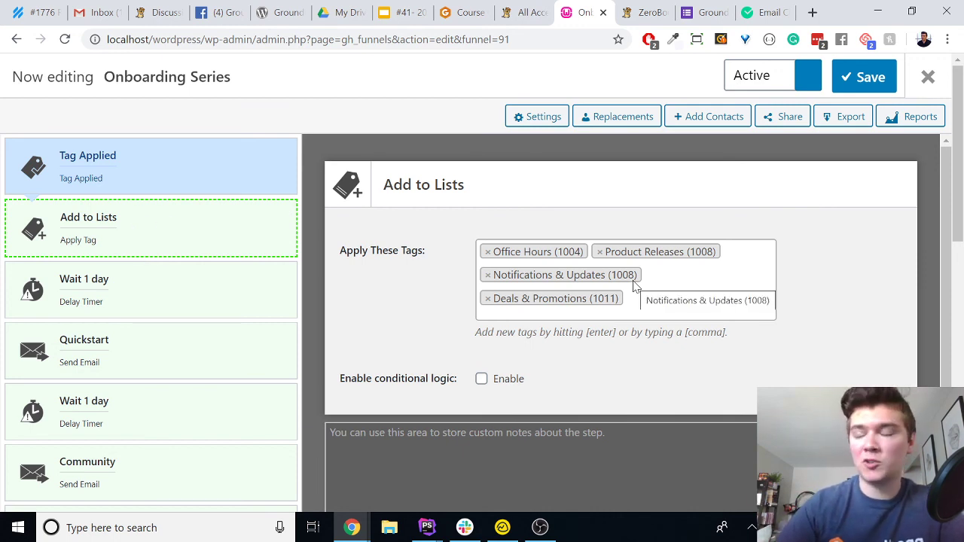
# Step: Append Ascascassvsacsasa to the title of the funnel's Add to Lists step and clear the entire title
pyautogui.moveTo(254, 241)
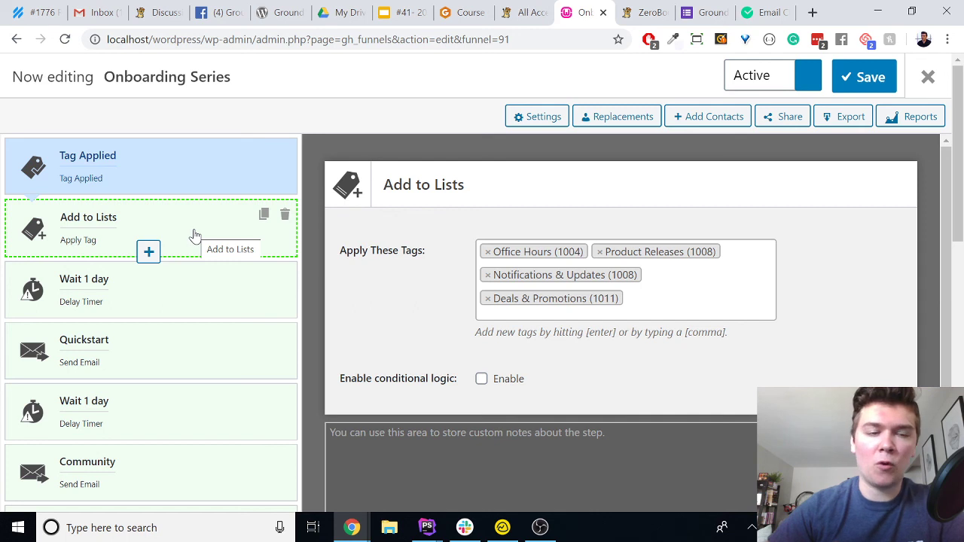
pyautogui.click(103, 216)
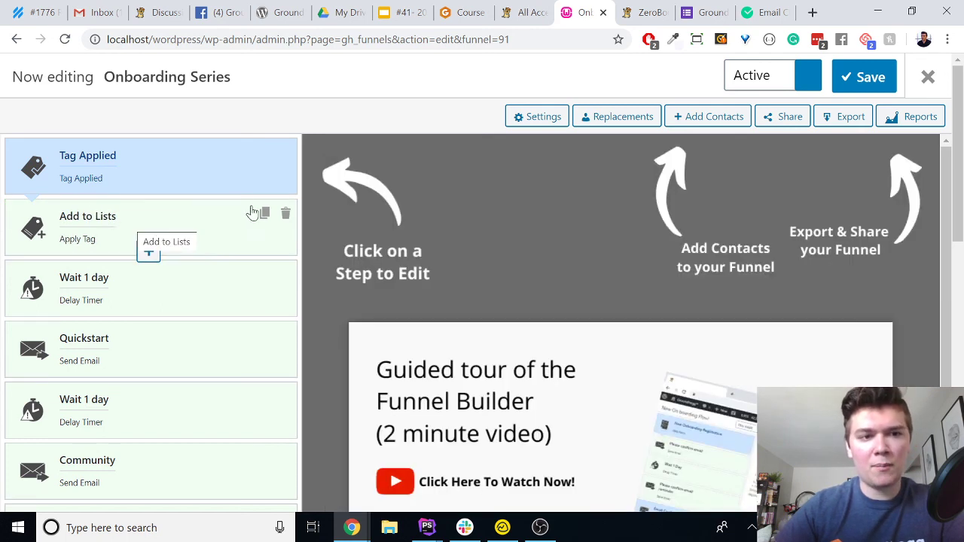
pyautogui.click(87, 241)
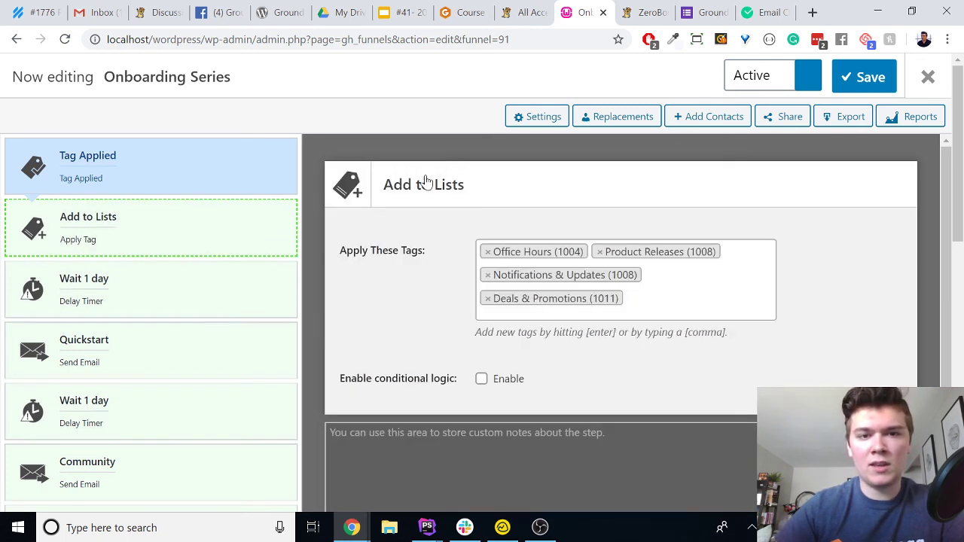
pyautogui.click(468, 183)
pyautogui.write('Asc')
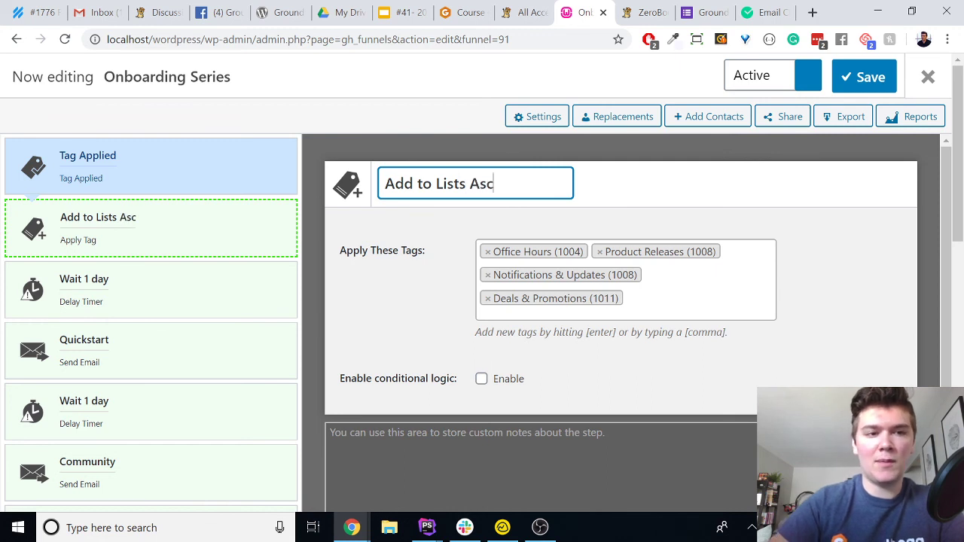
pyautogui.write('ascassvsacsasa')
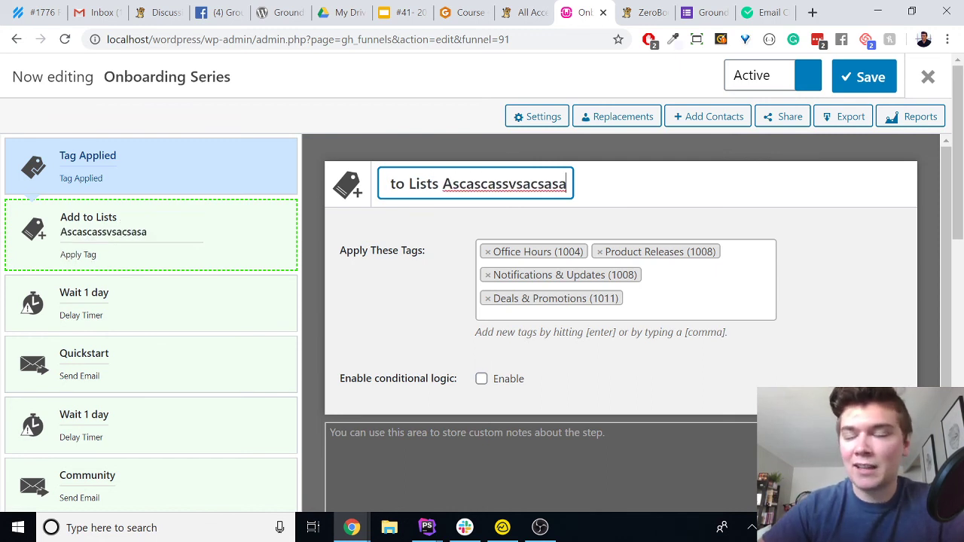
pyautogui.hotkey('ctrl', 'a')
pyautogui.press('BackSpace')
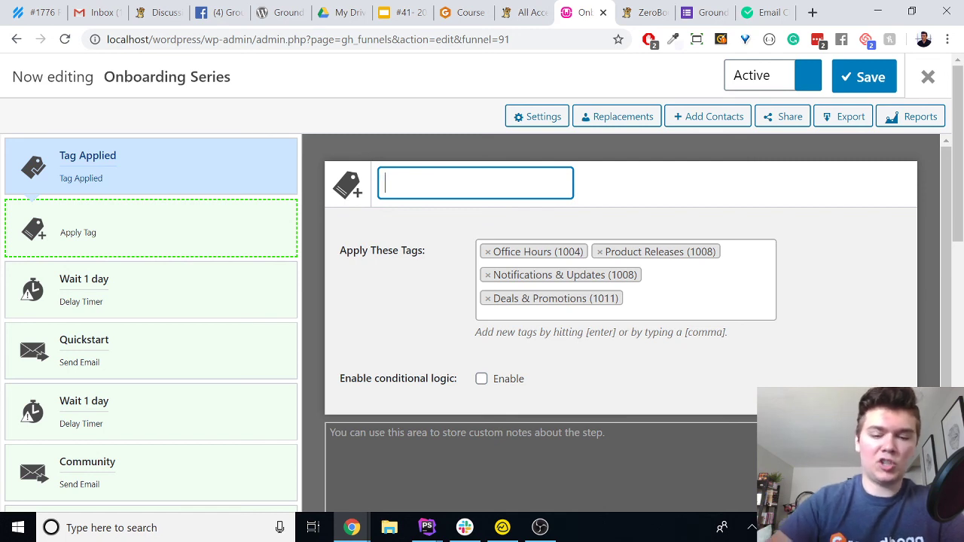
# Step: Title the funnel's Apply Tag step Apply Marketing Tags
pyautogui.write('Apply Marketing Tags')
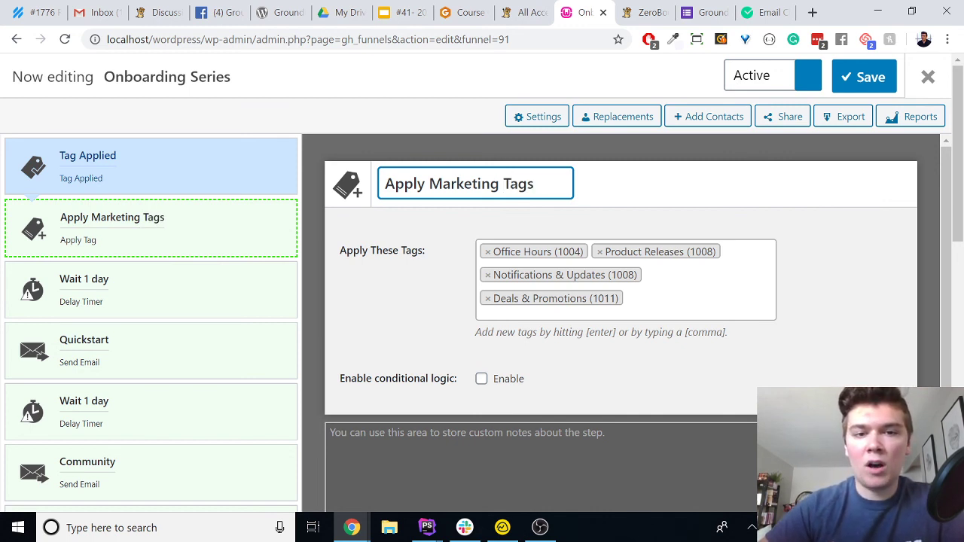
pyautogui.click(628, 184)
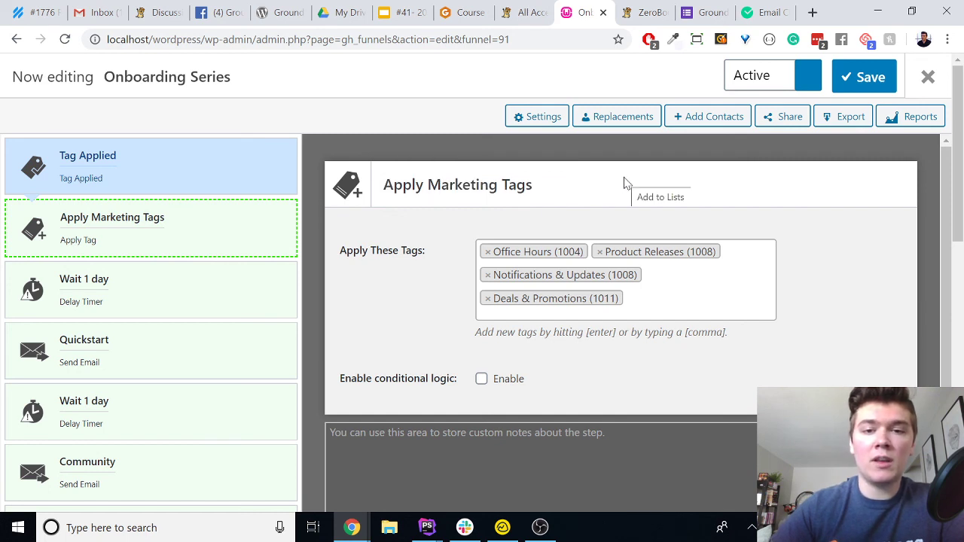
# Step: Write a custom note for the Apply Marketing Tags step reading "Instructions:", a blank line and "DO NOT TOUCH", correcting the misspelled heading
pyautogui.scroll(-1, 625, 324)
pyautogui.click(527, 429)
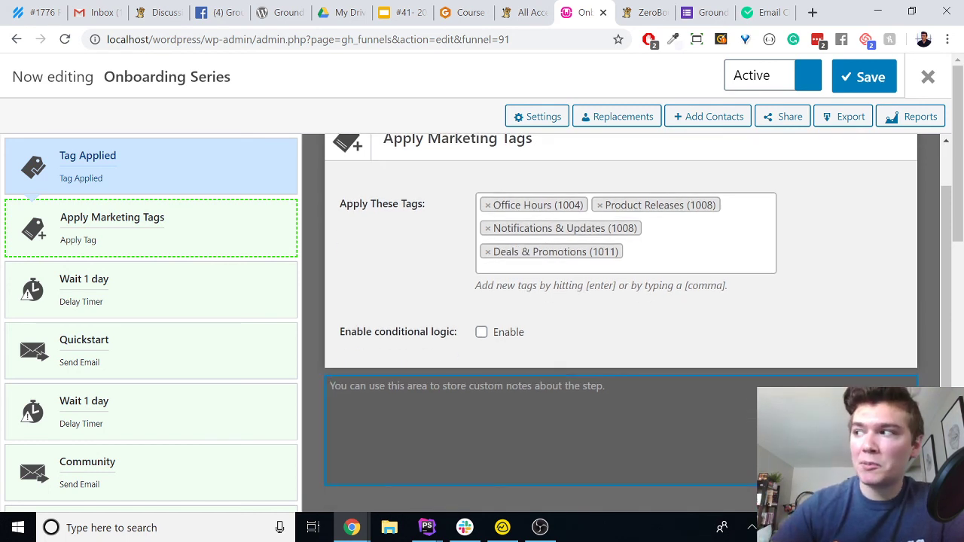
pyautogui.scroll(1, 683, 319)
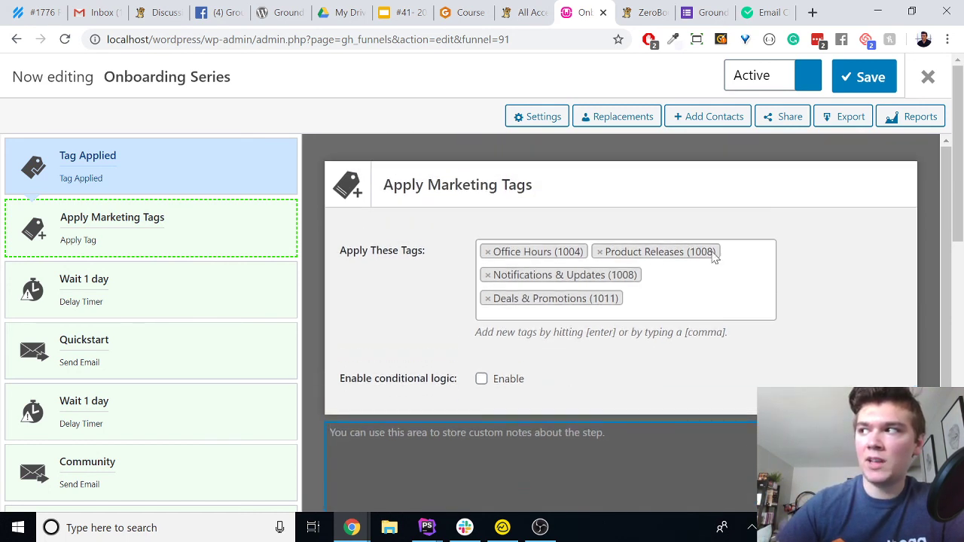
pyautogui.scroll(-2, 262, 315)
pyautogui.scroll(-1, 452, 467)
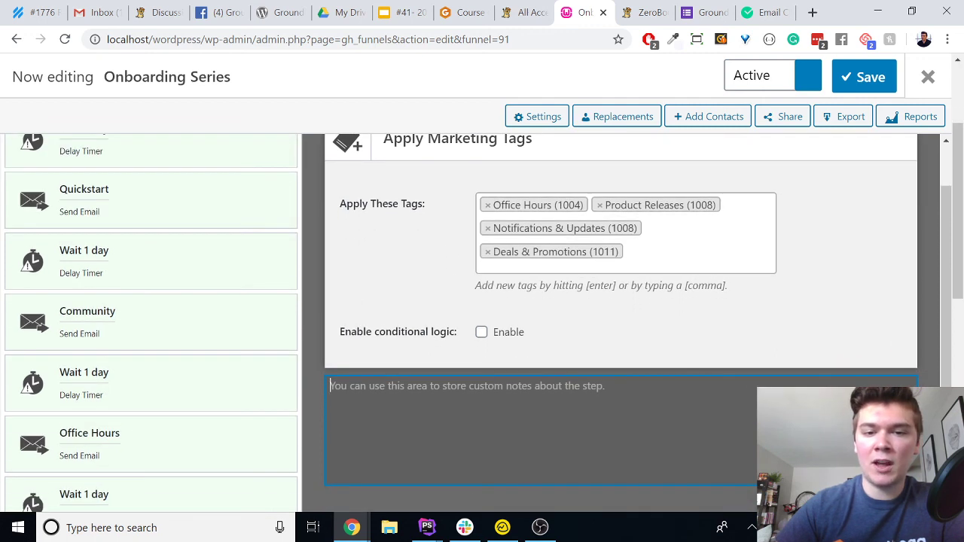
pyautogui.scroll(2, 173, 374)
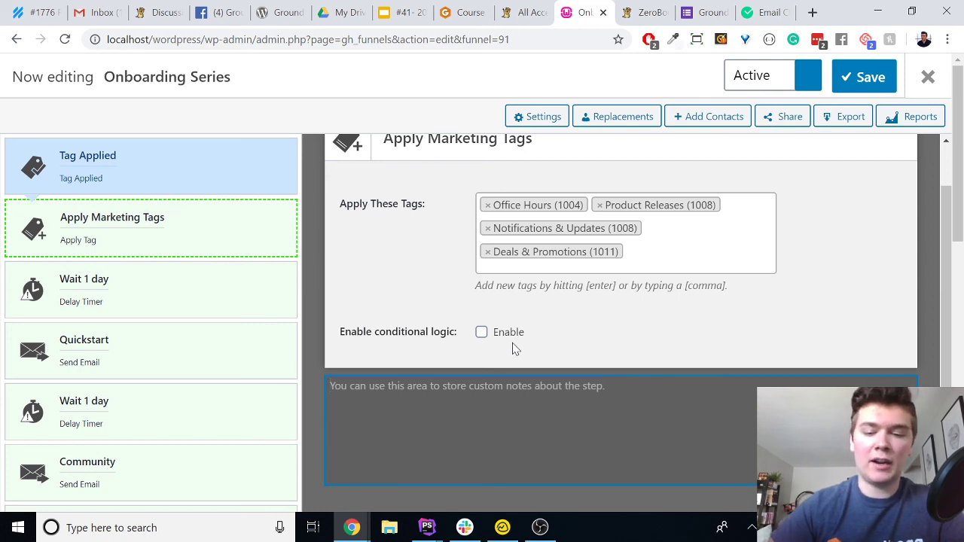
pyautogui.write('Intru')
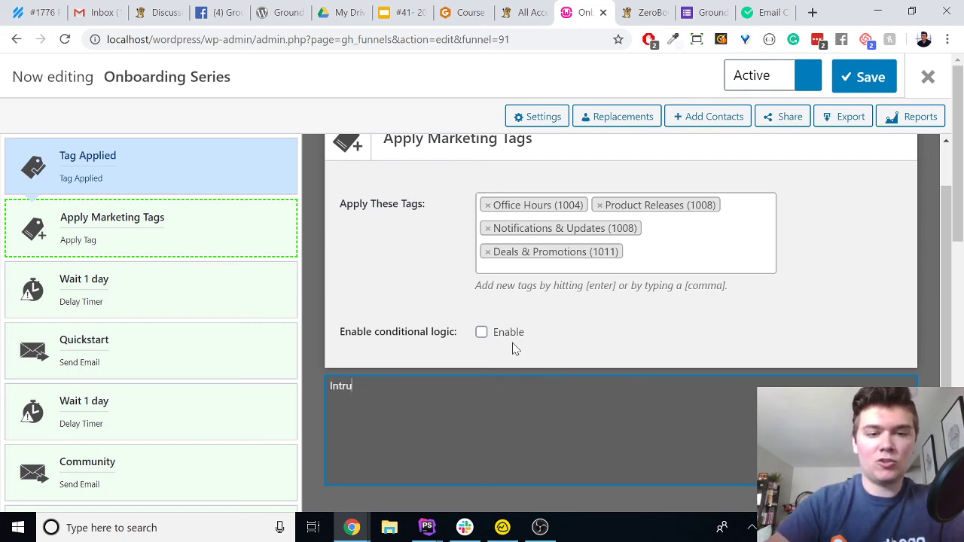
pyautogui.write('stions:')
pyautogui.press('Return')
pyautogui.press('Return')
pyautogui.write('DO NOT TOUCH')
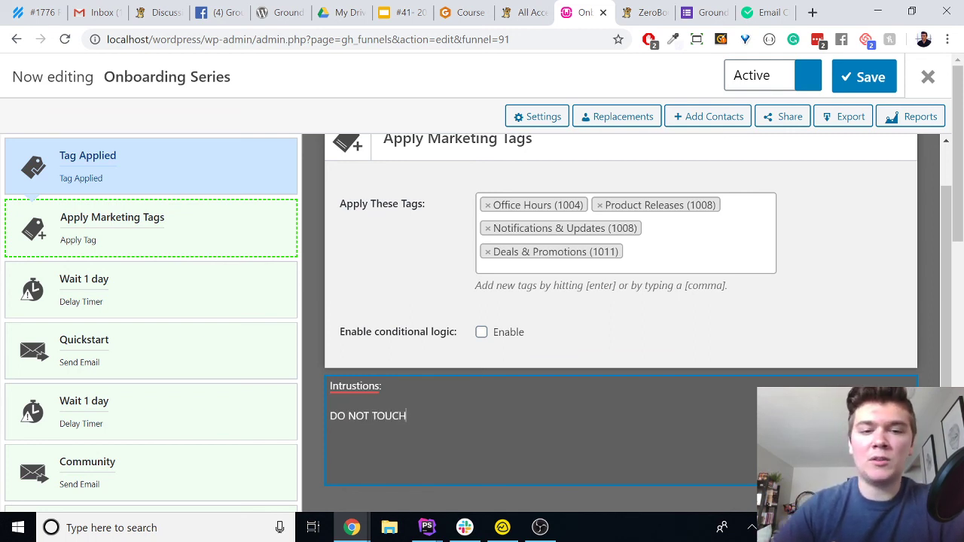
pyautogui.moveTo(354, 388)
pyautogui.click(354, 287)
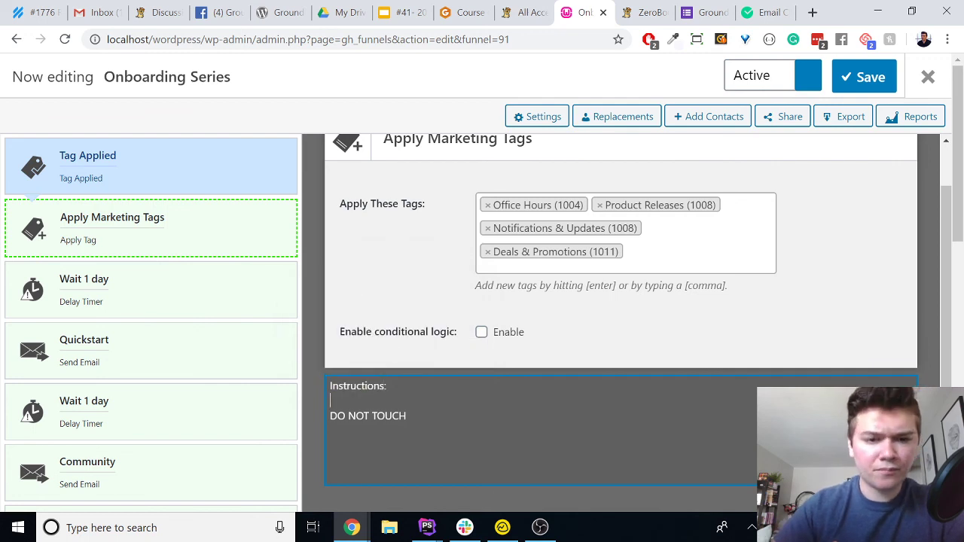
pyautogui.scroll(1, 407, 363)
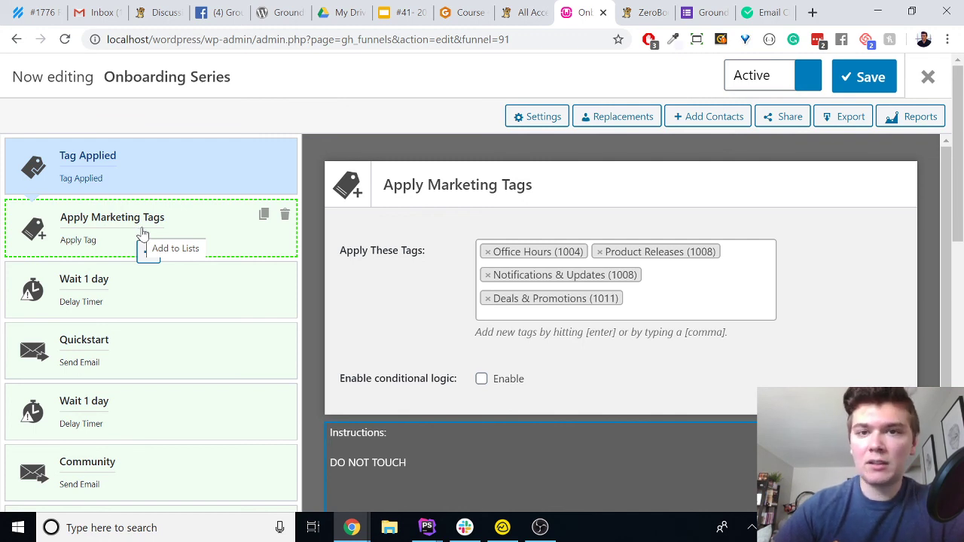
# Step: Look through the questions of the Groundhogg Feature Request form
pyautogui.click(697, 9)
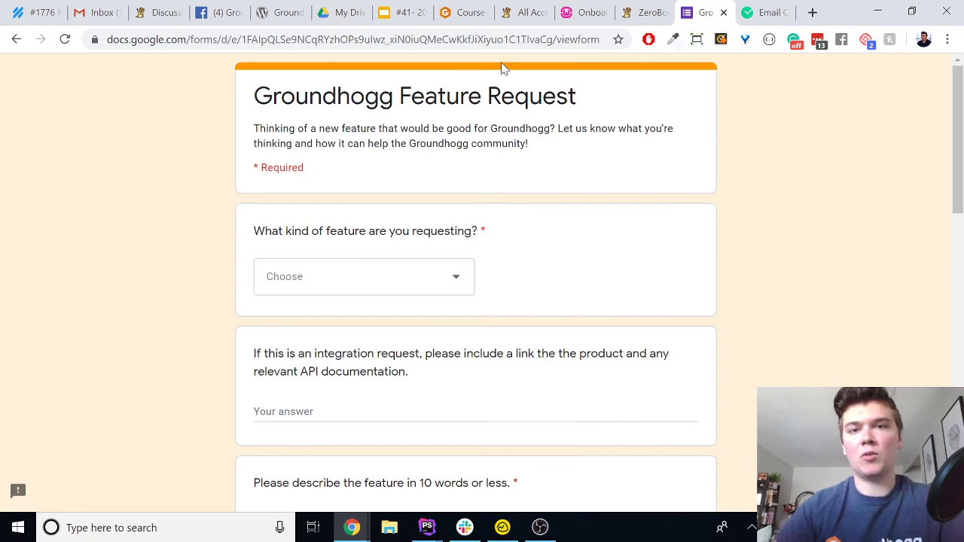
pyautogui.scroll(-5, 527, 188)
pyautogui.scroll(5, 489, 151)
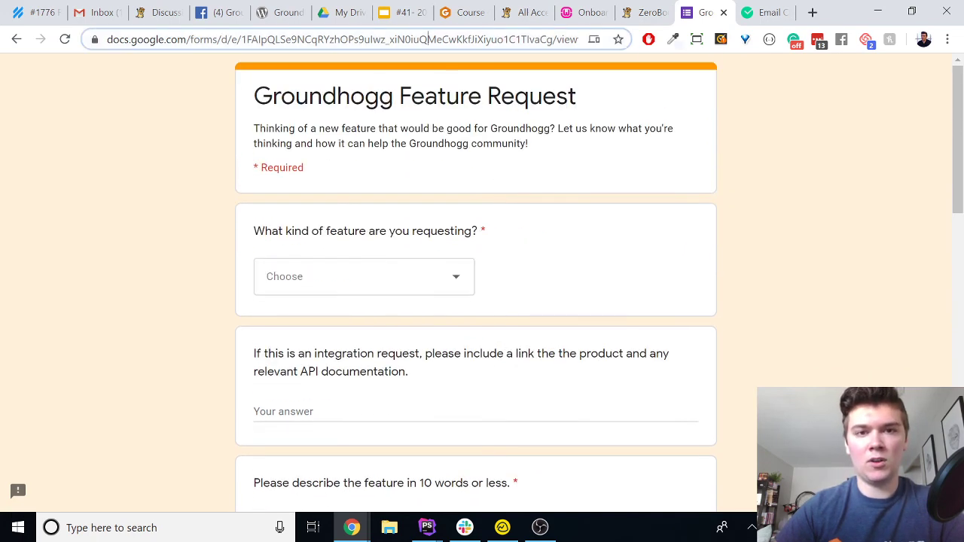
pyautogui.click(433, 39)
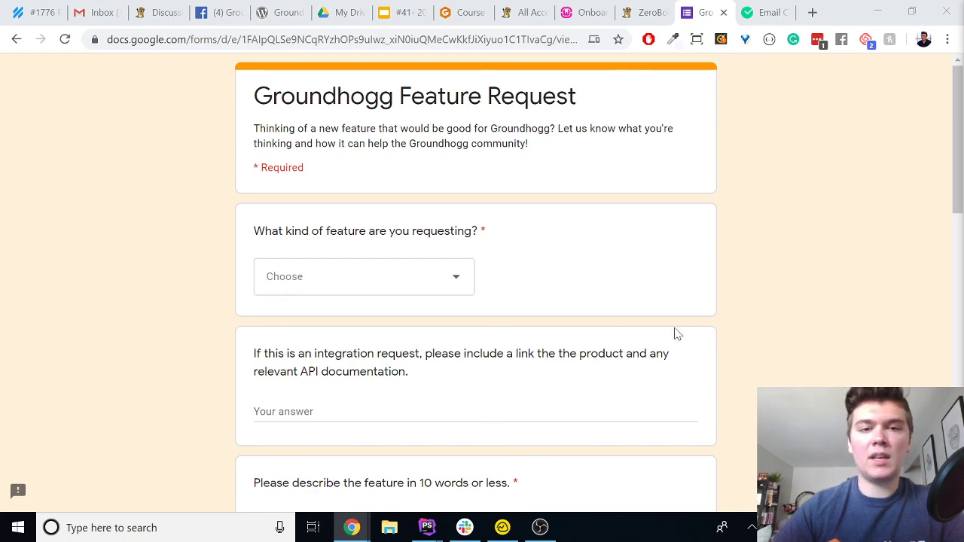
pyautogui.scroll(-4, 678, 354)
pyautogui.scroll(4, 678, 354)
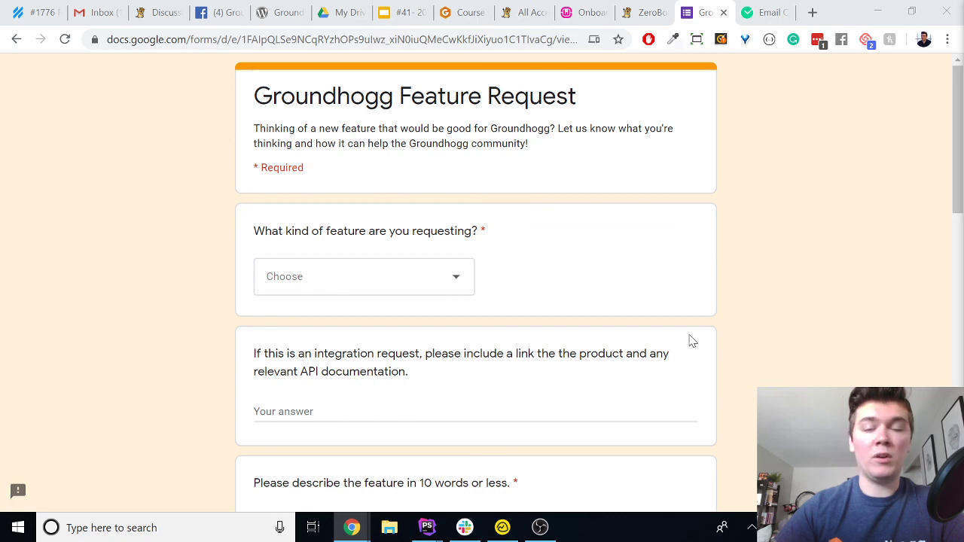
pyautogui.scroll(-2, 753, 360)
pyautogui.scroll(2, 731, 360)
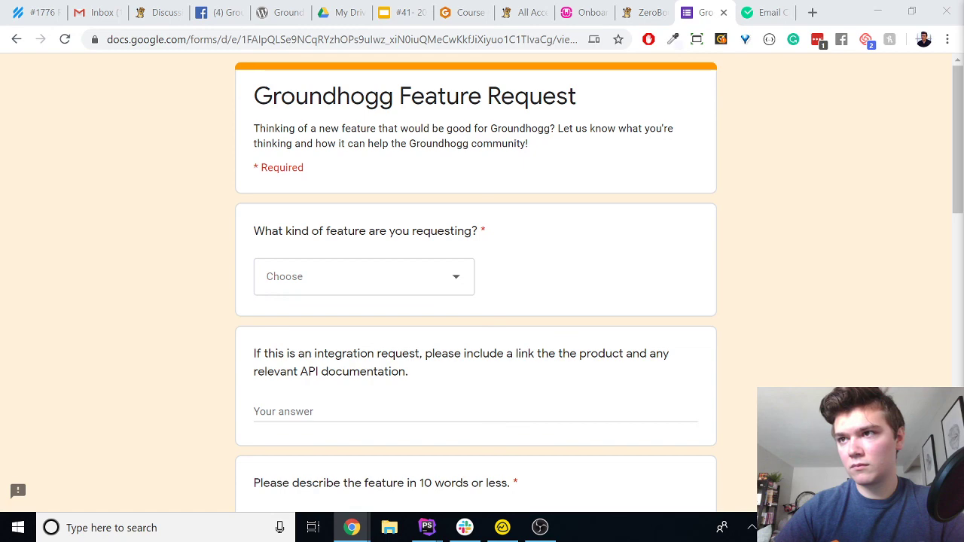
# Step: Revisit the ZeroBounce integration and all-access downloads pages and return to the Onboarding Series funnel
pyautogui.click(648, 13)
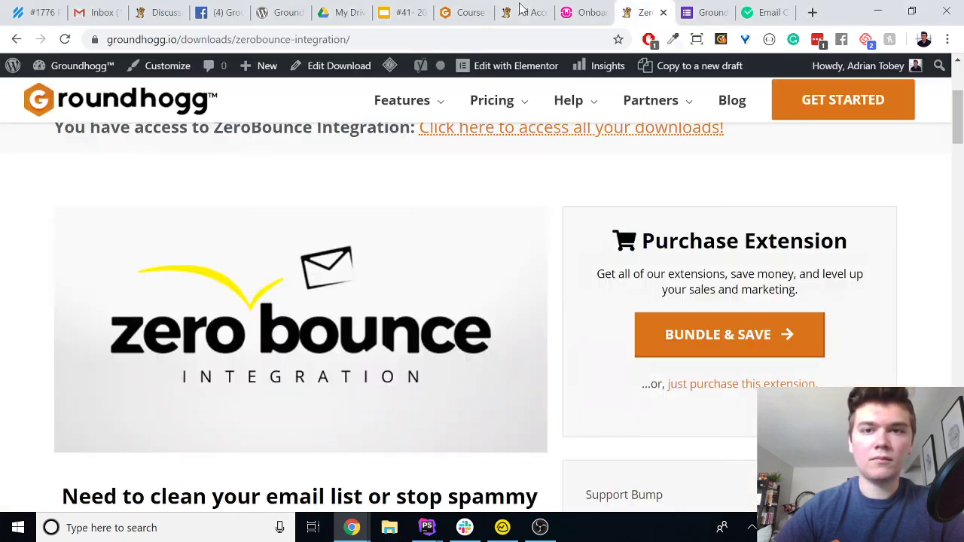
pyautogui.click(527, 12)
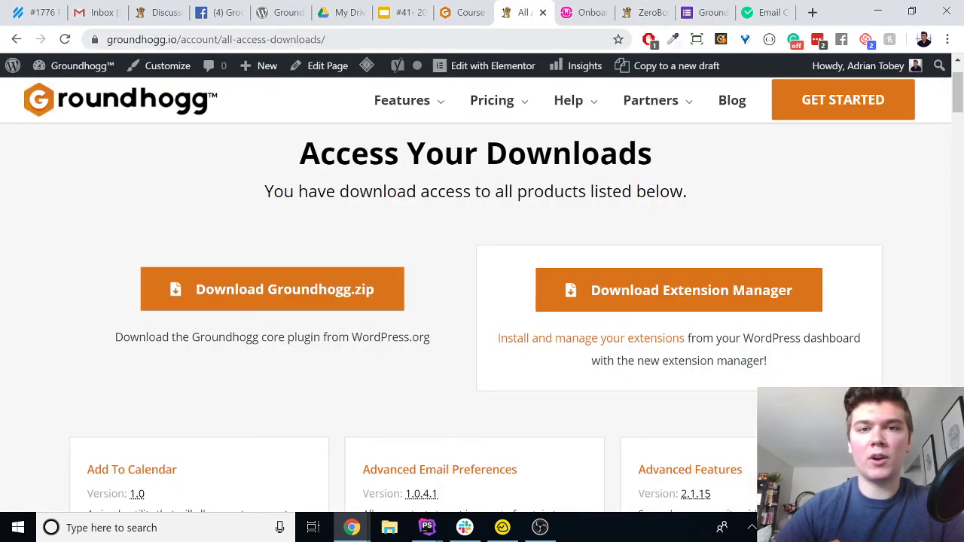
pyautogui.click(641, 9)
pyautogui.click(584, 12)
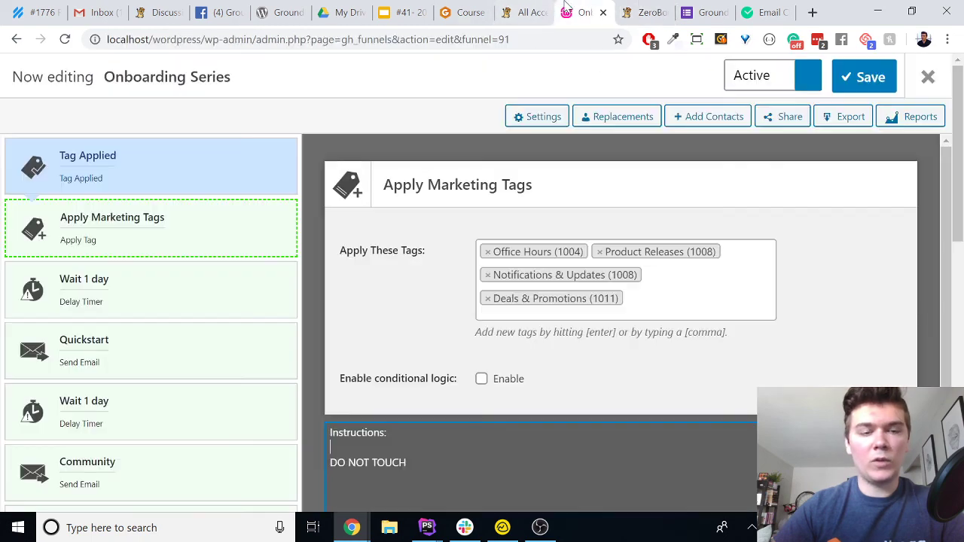
# Step: Review the sequence of steps in the Onboarding Series funnel and the title of its Apply Marketing Tags step
pyautogui.scroll(-5, 211, 286)
pyautogui.scroll(6, 218, 305)
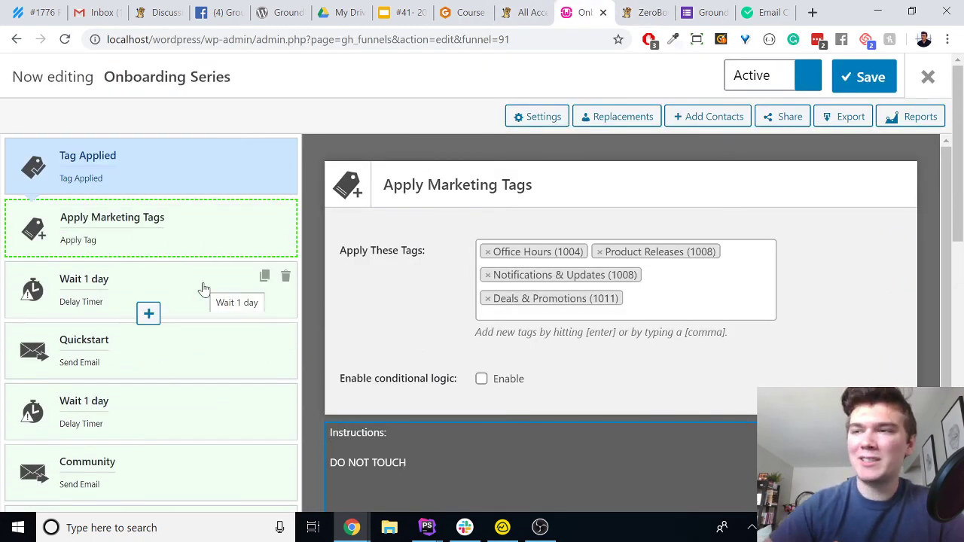
pyautogui.click(456, 182)
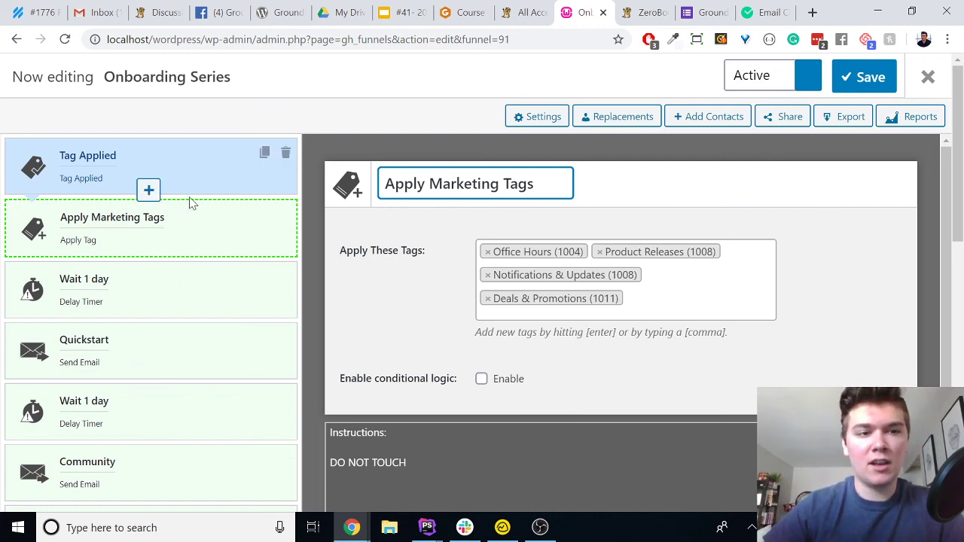
pyautogui.scroll(-3, 257, 429)
pyautogui.scroll(3, 258, 410)
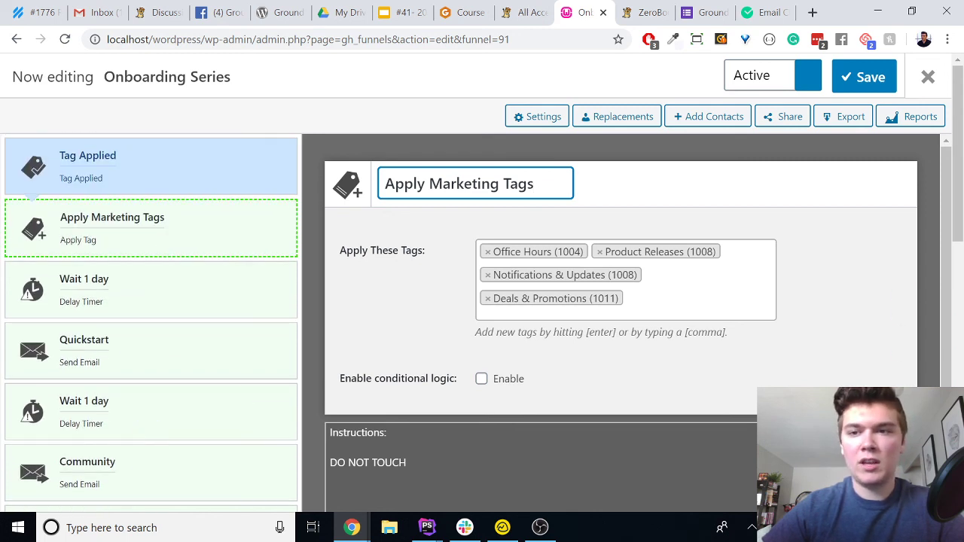
pyautogui.click(867, 170)
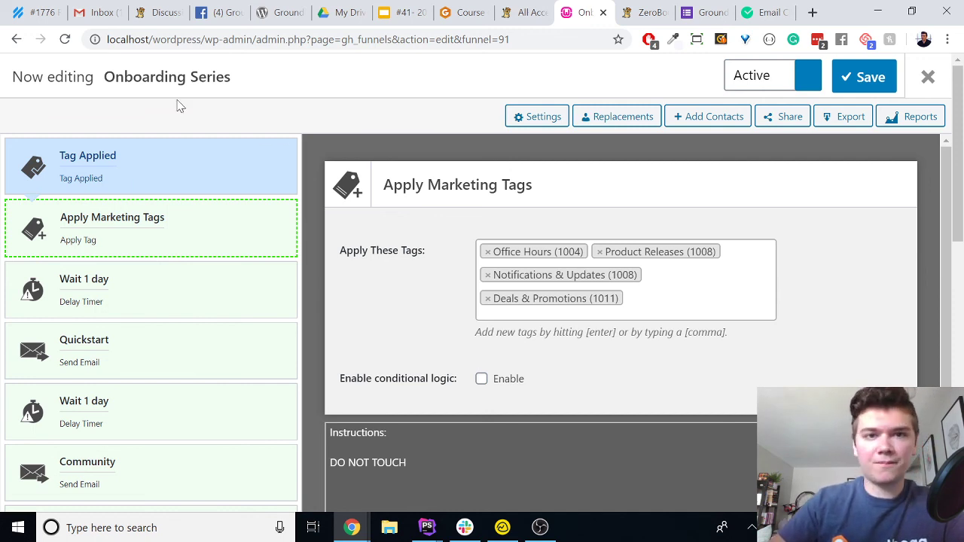
pyautogui.click(392, 12)
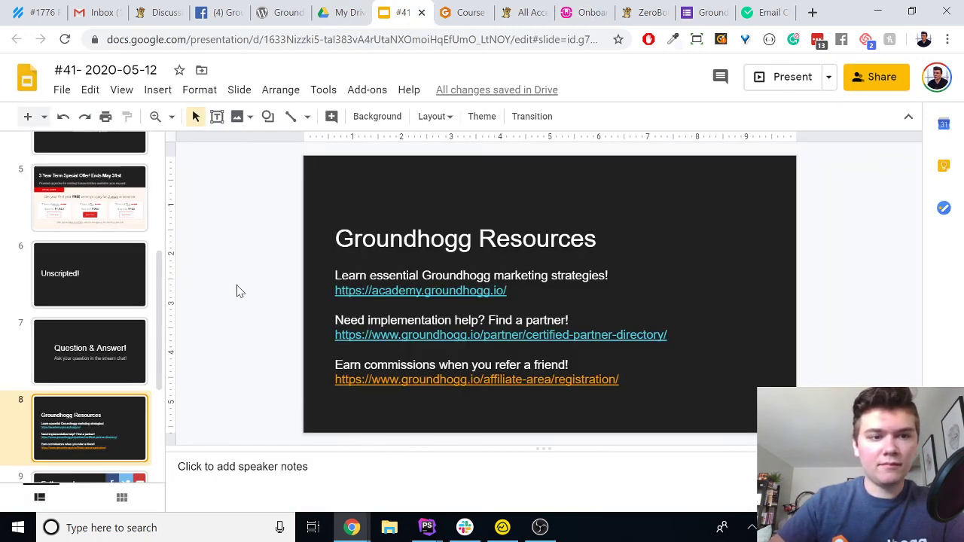
pyautogui.click(785, 78)
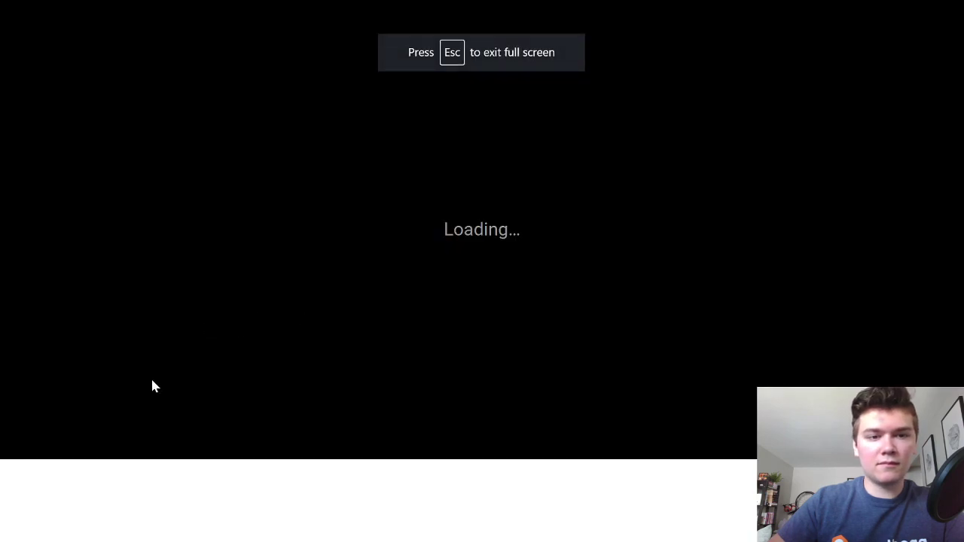
pyautogui.press('Left')
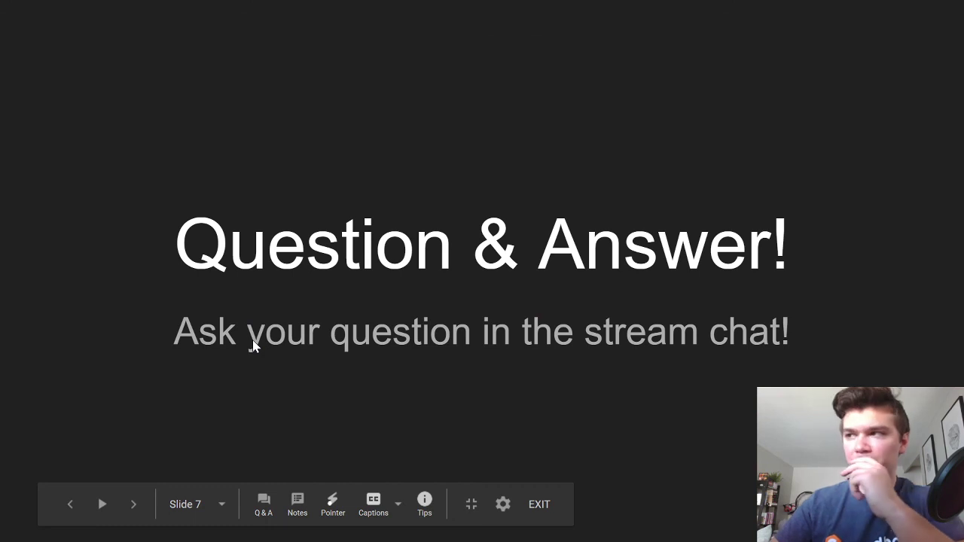
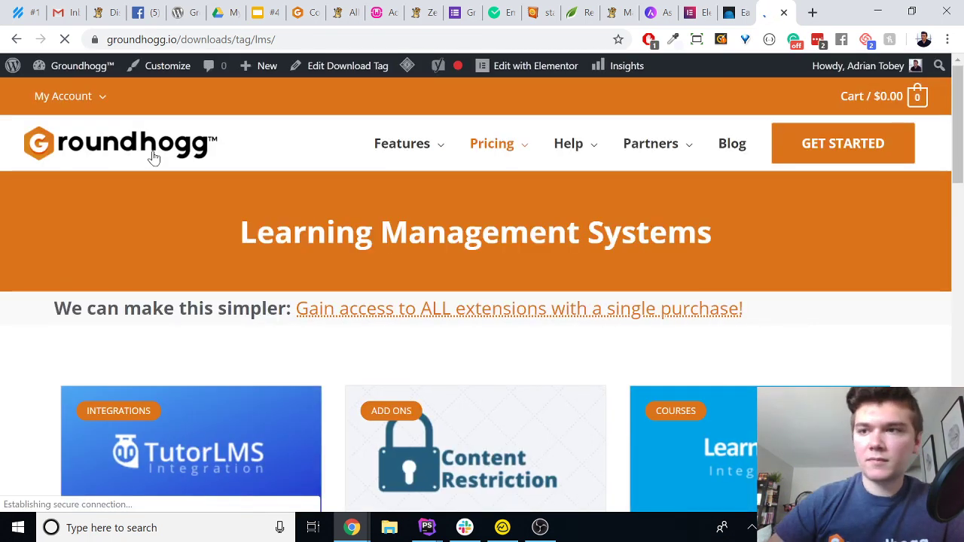
# Step: Examine the Learning Management Systems extensions on the Groundhogg site, including TutorLMS, Content Restriction, LearnDash, LifterLMS and eLearnCommerce
pyautogui.scroll(-10, 596, 239)
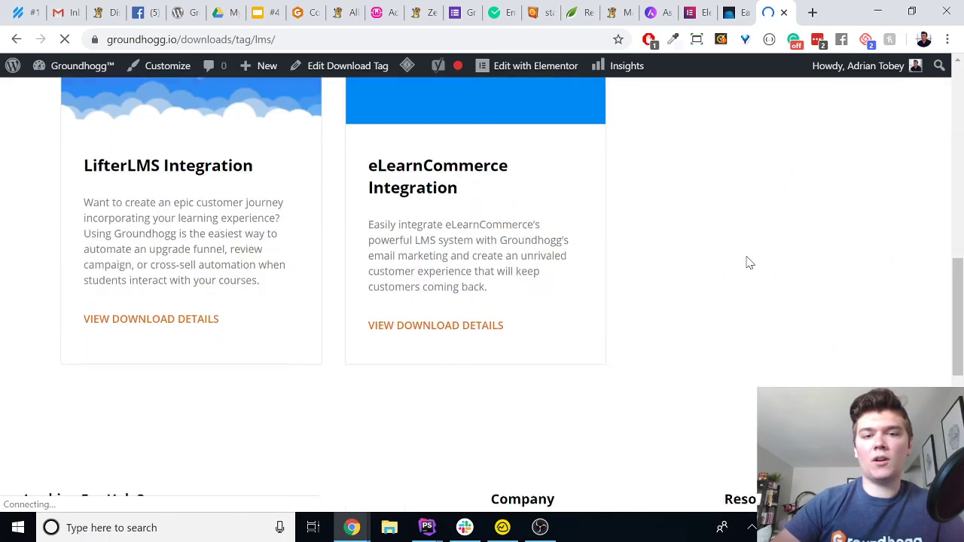
pyautogui.scroll(6, 749, 262)
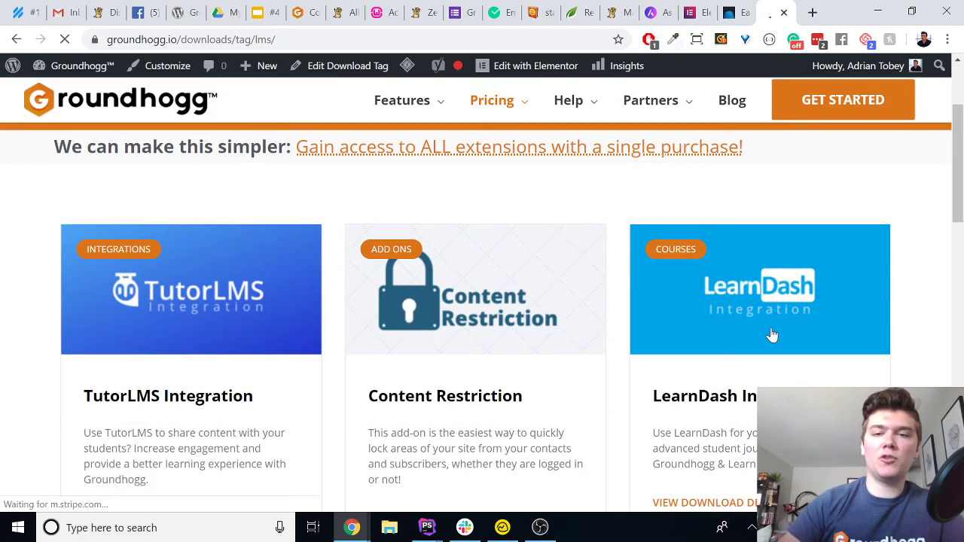
pyautogui.rightClick(772, 335)
pyautogui.scroll(-5, 581, 294)
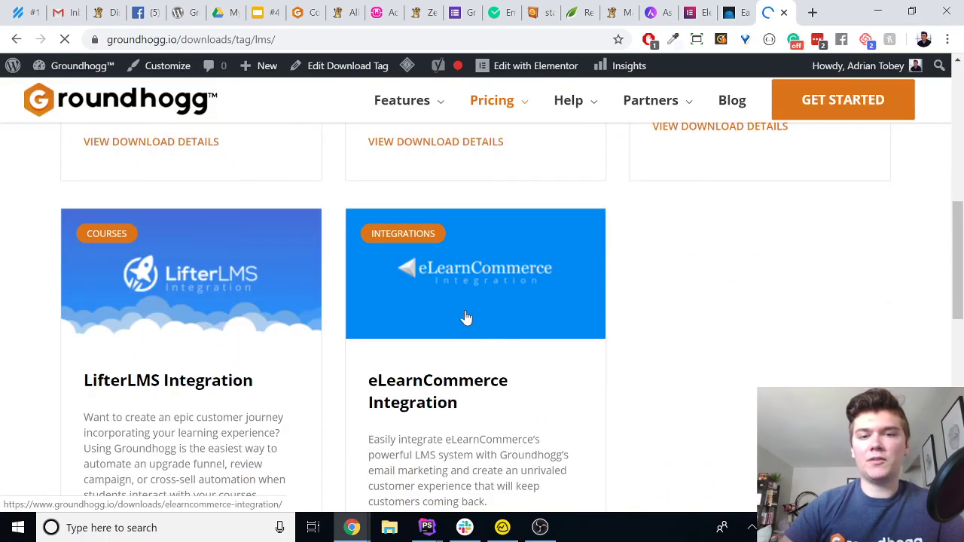
pyautogui.scroll(6, 764, 344)
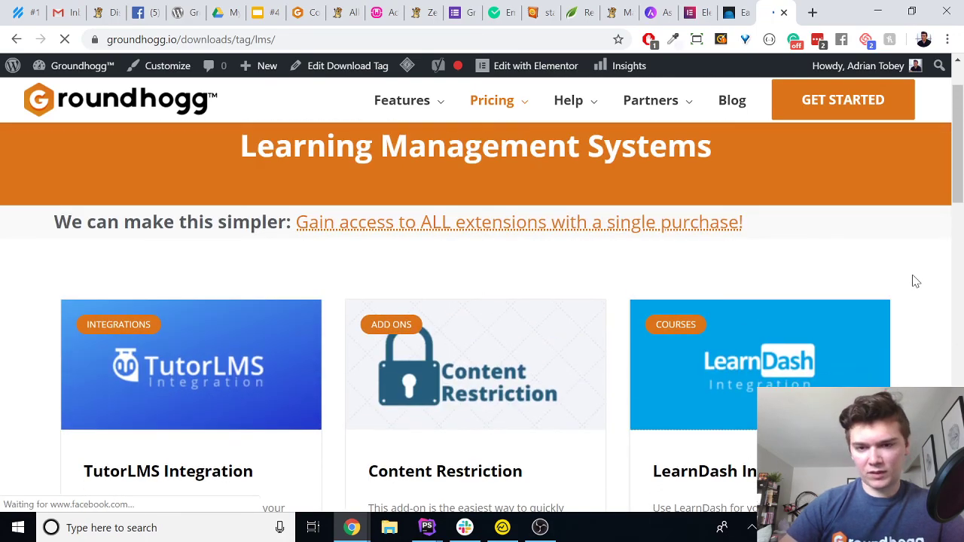
pyautogui.scroll(-6, 914, 281)
pyautogui.scroll(5, 775, 367)
pyautogui.scroll(-1, 528, 293)
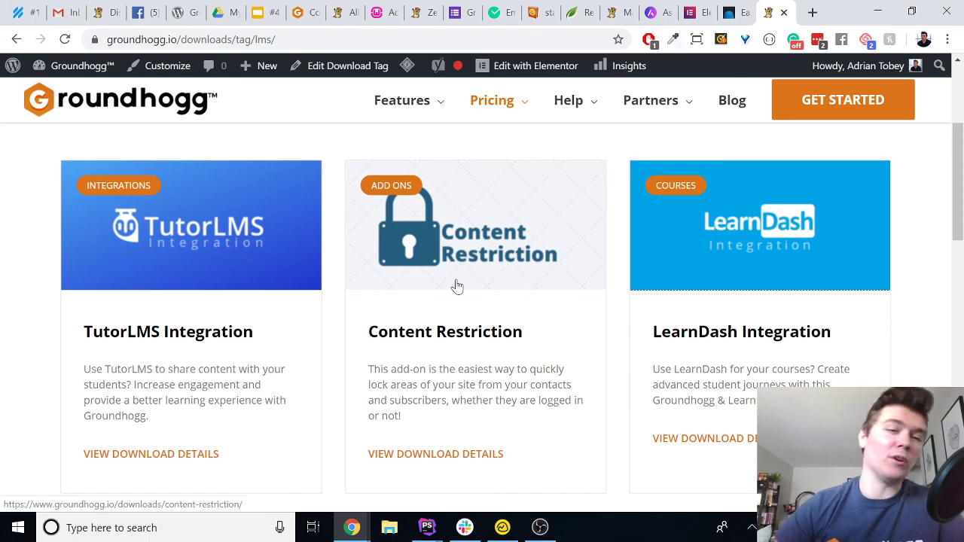
pyautogui.scroll(-2, 482, 287)
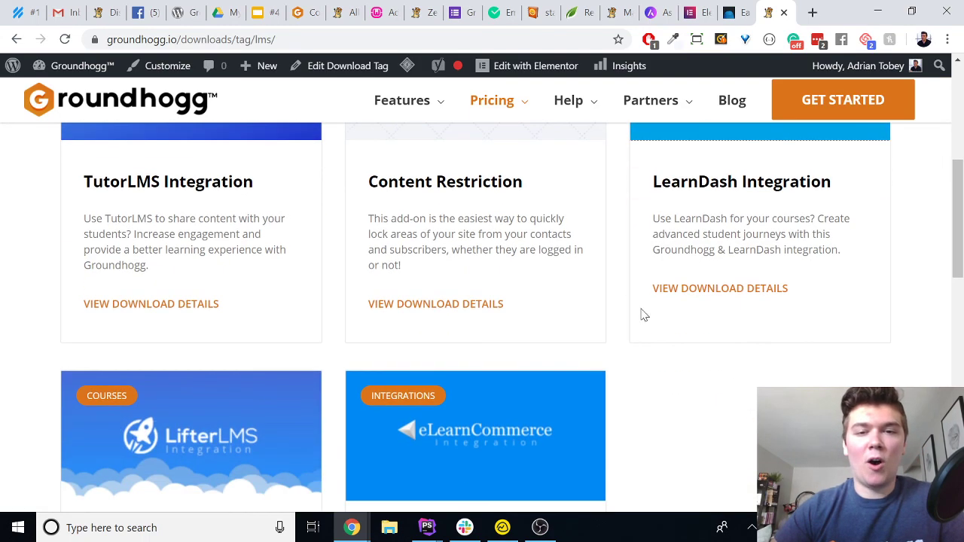
pyautogui.scroll(2, 563, 264)
pyautogui.scroll(-2, 541, 335)
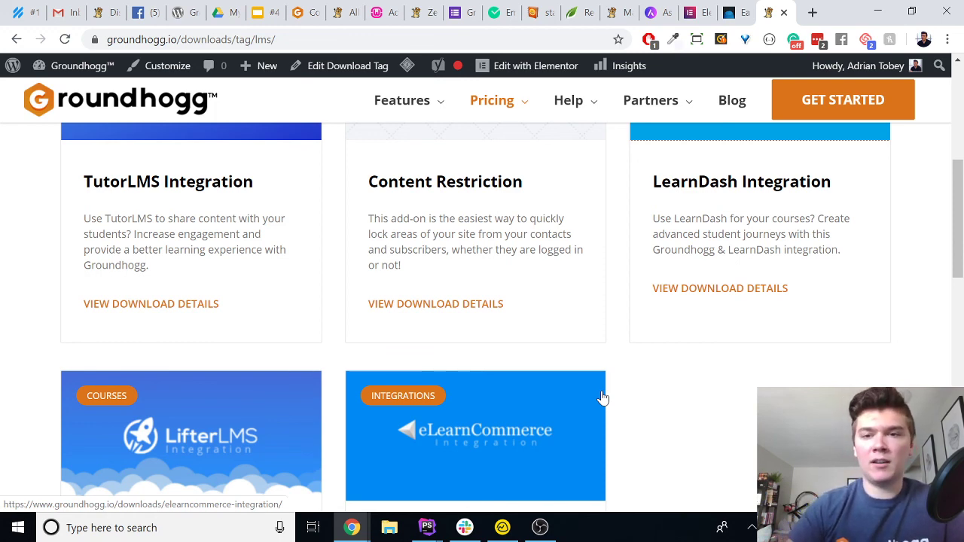
# Step: Open the LifterLMS Integration page from the Learning Management Systems listing and look through it
pyautogui.scroll(-3, 600, 399)
pyautogui.scroll(2, 598, 399)
pyautogui.click(561, 413)
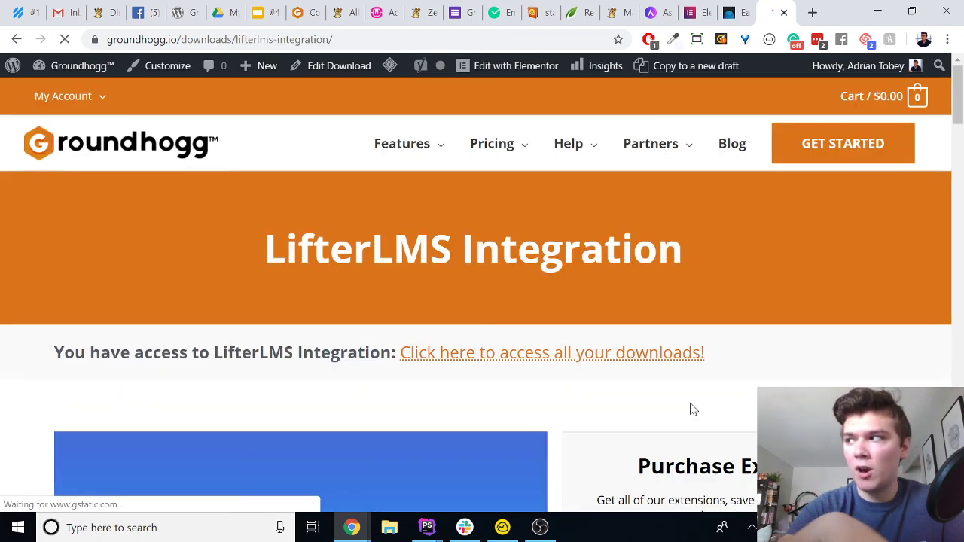
pyautogui.scroll(-10, 364, 90)
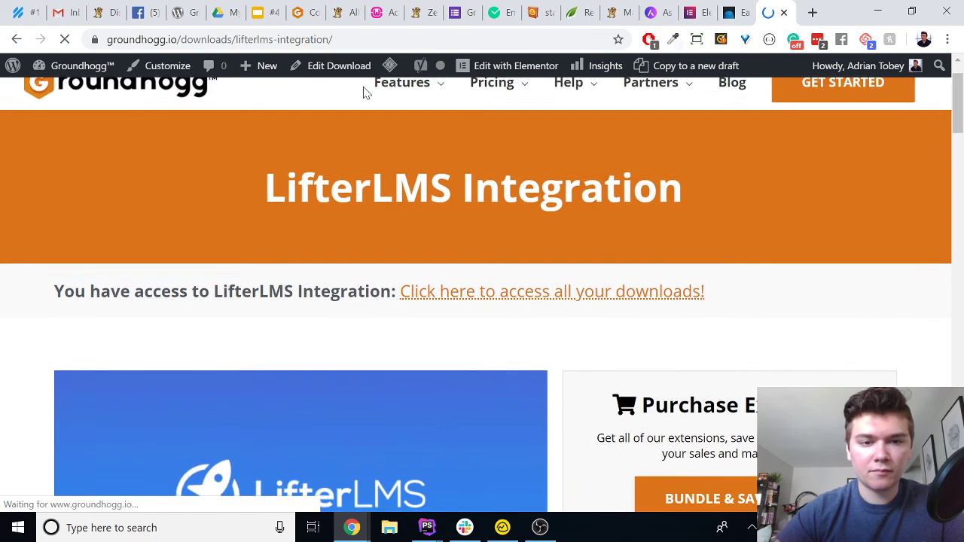
# Step: Examine the course, lesson and membership tagging options on the LifterLMS Integration page, including its features list and screenshots
pyautogui.scroll(-3, 497, 249)
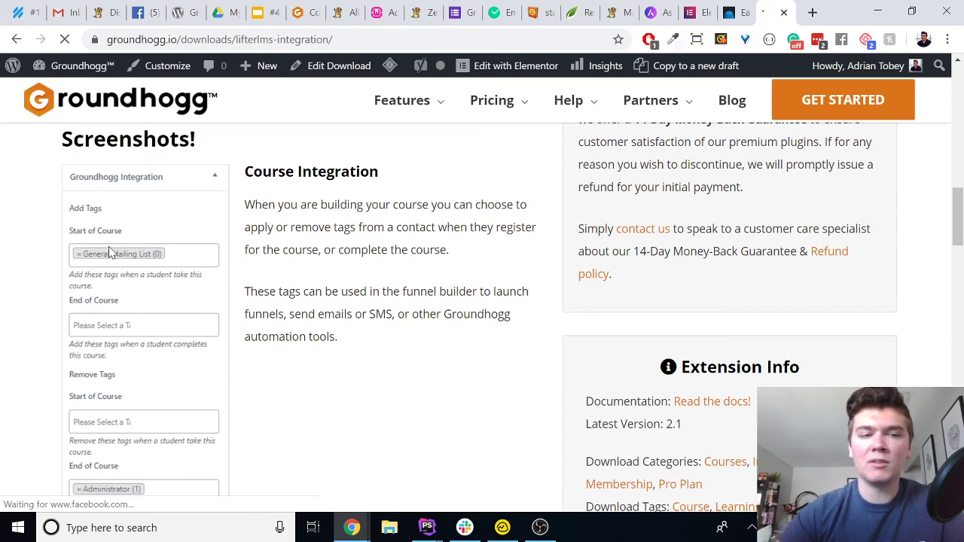
pyautogui.scroll(-2, 147, 316)
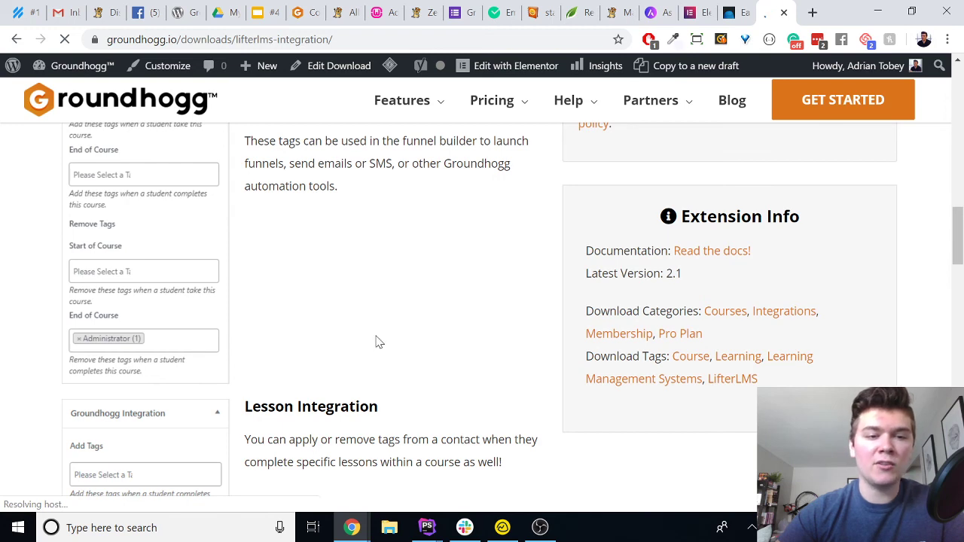
pyautogui.scroll(-3, 155, 304)
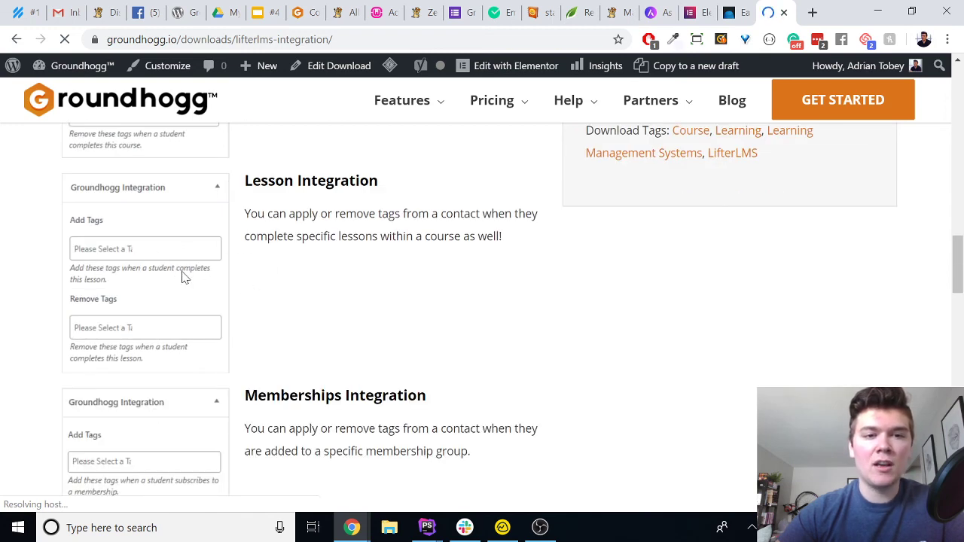
pyautogui.scroll(-3, 184, 277)
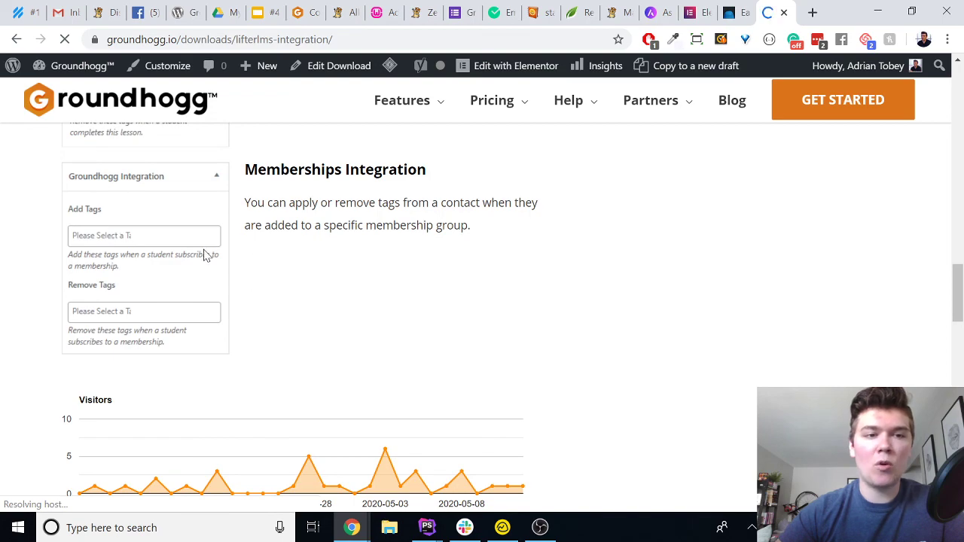
pyautogui.scroll(10, 256, 273)
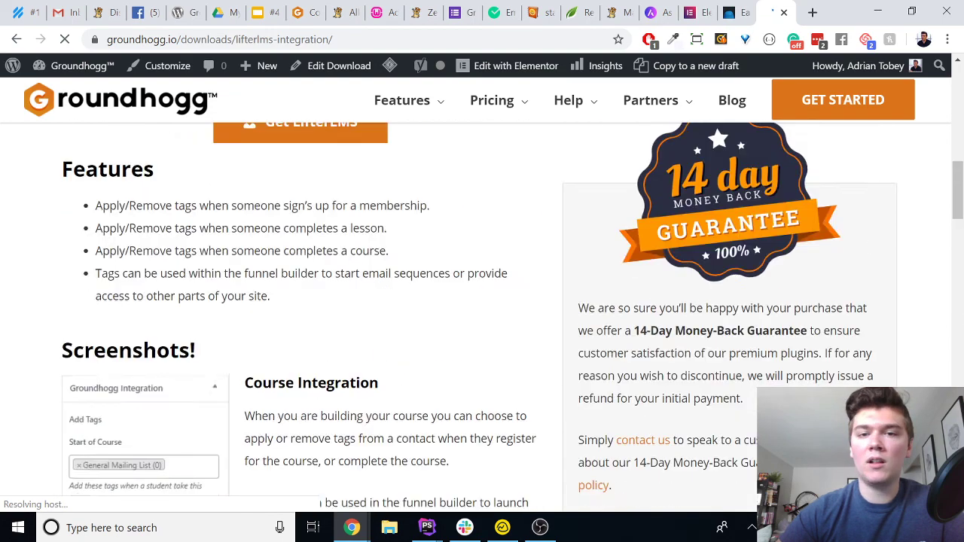
pyautogui.scroll(4, 549, 287)
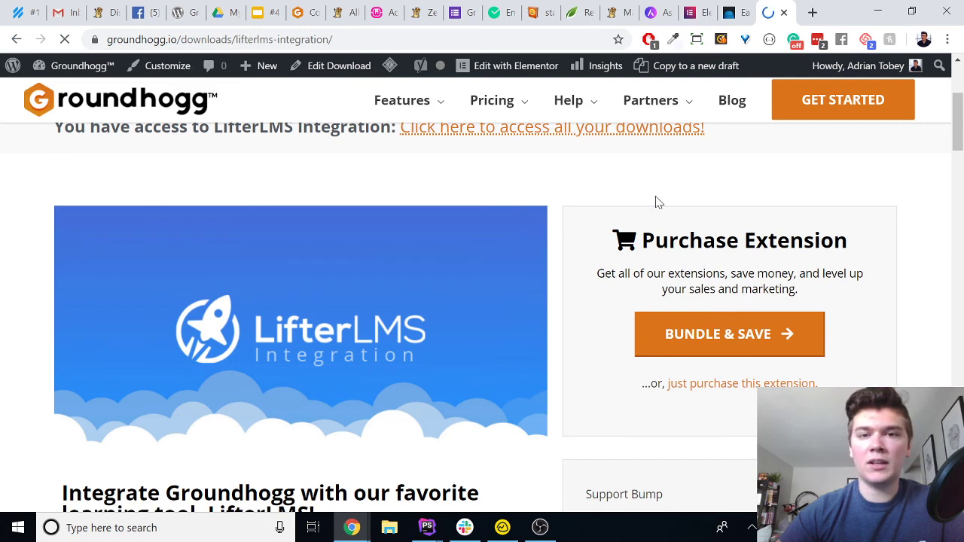
pyautogui.scroll(3, 640, 199)
pyautogui.scroll(2, 635, 198)
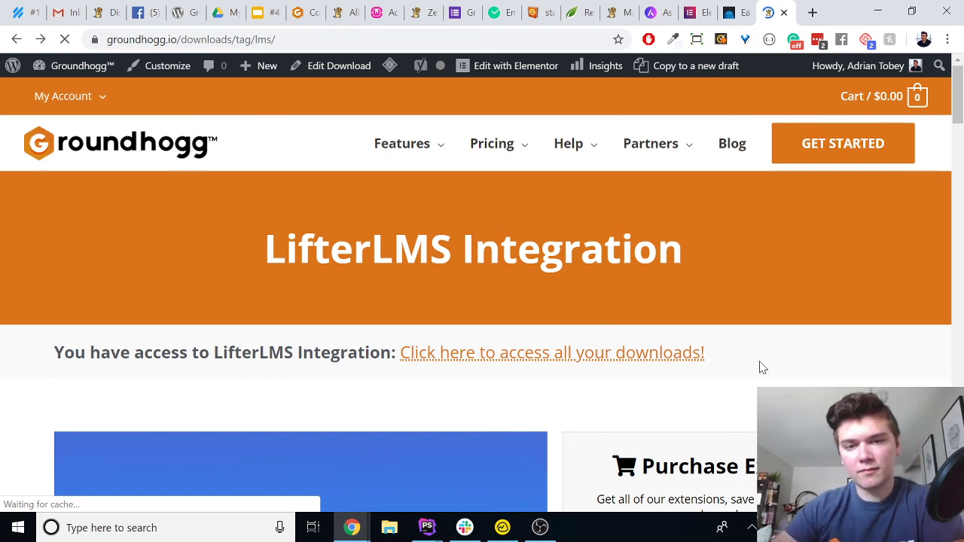
# Step: Return to the LMS extensions listing, open LearnDash Integration and examine its course, lesson and quiz tagging options
pyautogui.scroll(-5, 700, 299)
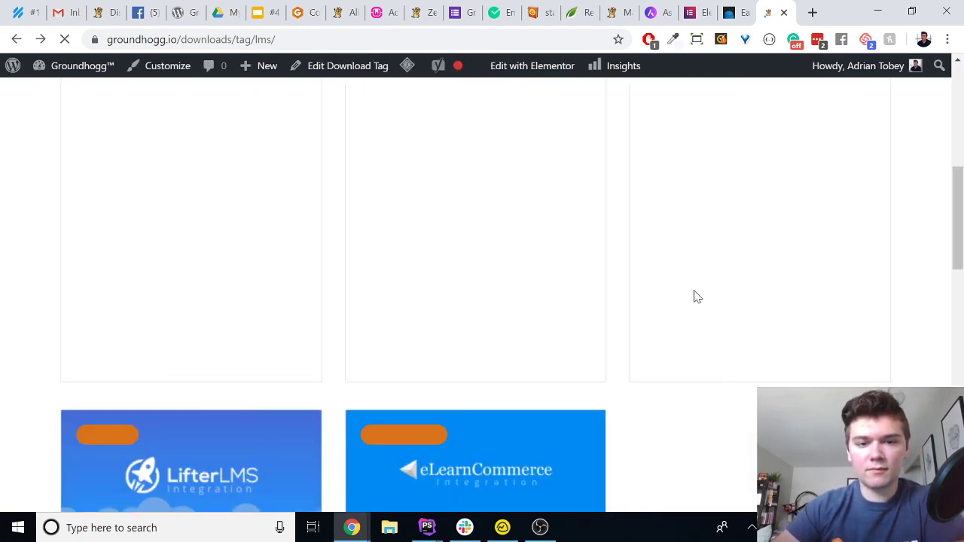
pyautogui.scroll(5, 774, 252)
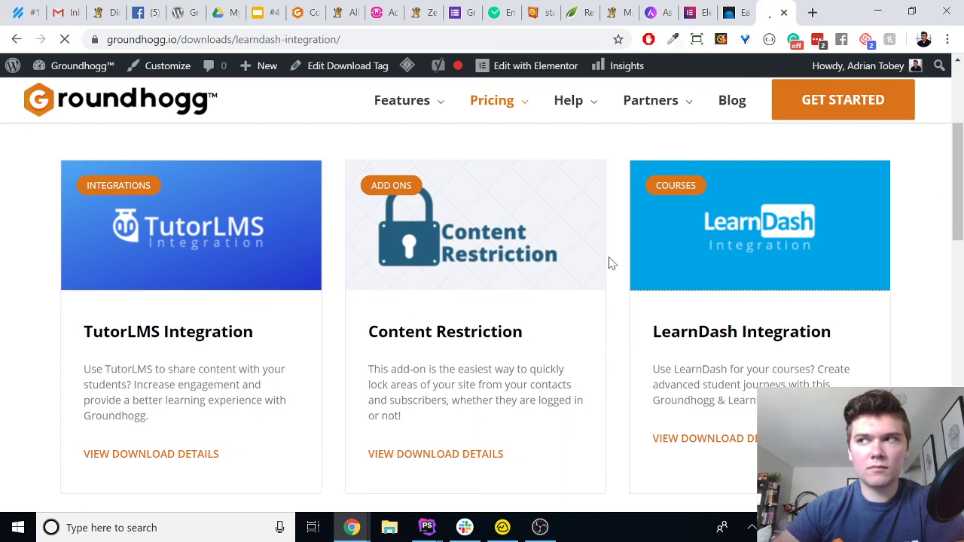
pyautogui.scroll(-8, 610, 261)
pyautogui.scroll(3, 610, 262)
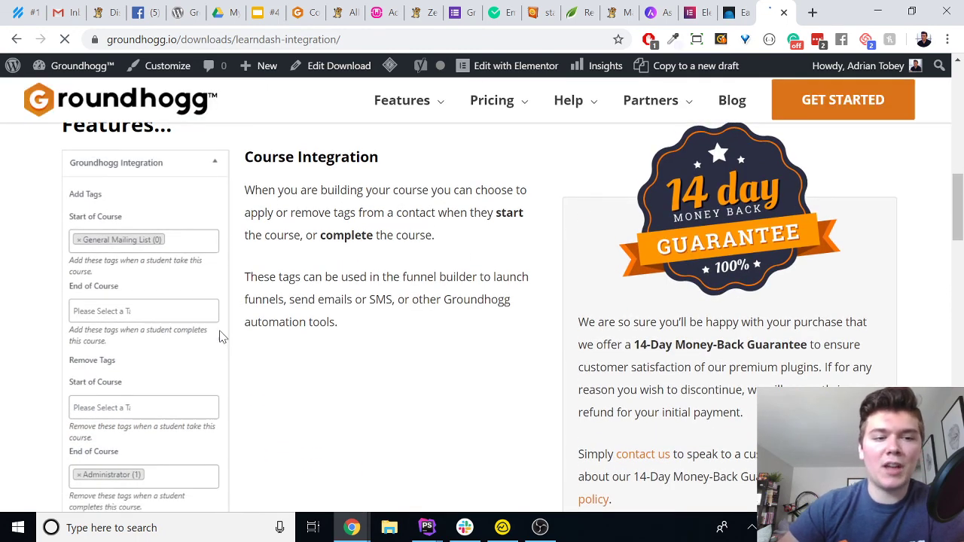
pyautogui.scroll(-4, 216, 332)
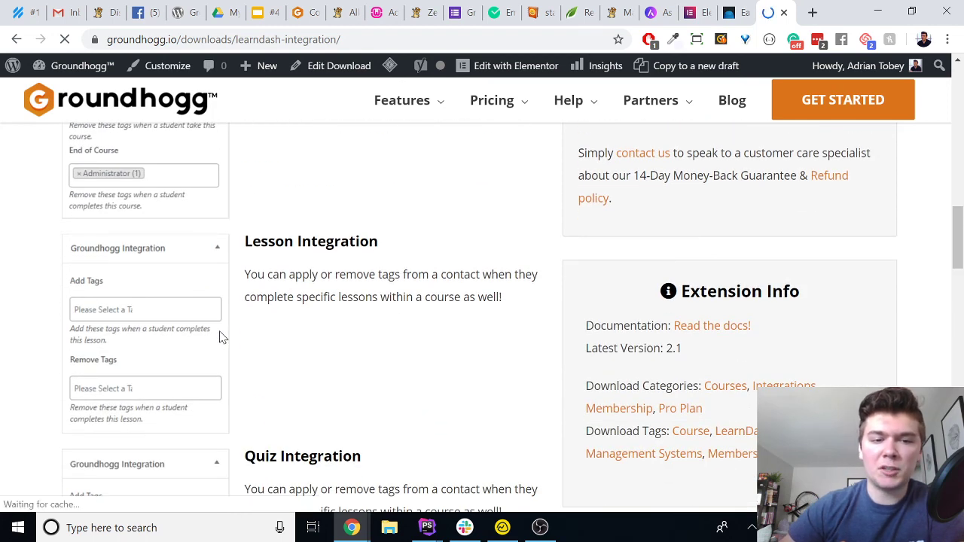
pyautogui.scroll(-3, 222, 337)
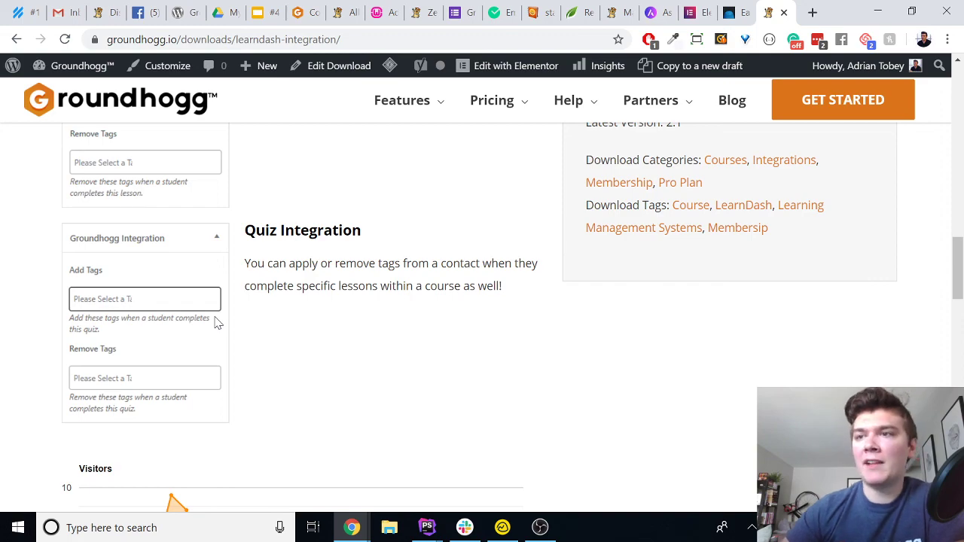
pyautogui.scroll(10, 217, 323)
pyautogui.scroll(5, 401, 378)
pyautogui.scroll(-4, 402, 379)
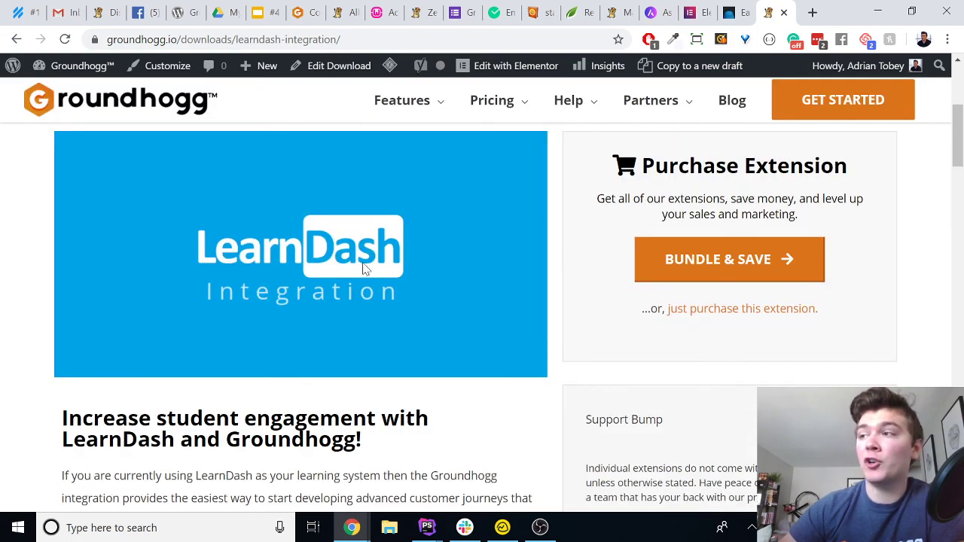
pyautogui.scroll(1, 384, 260)
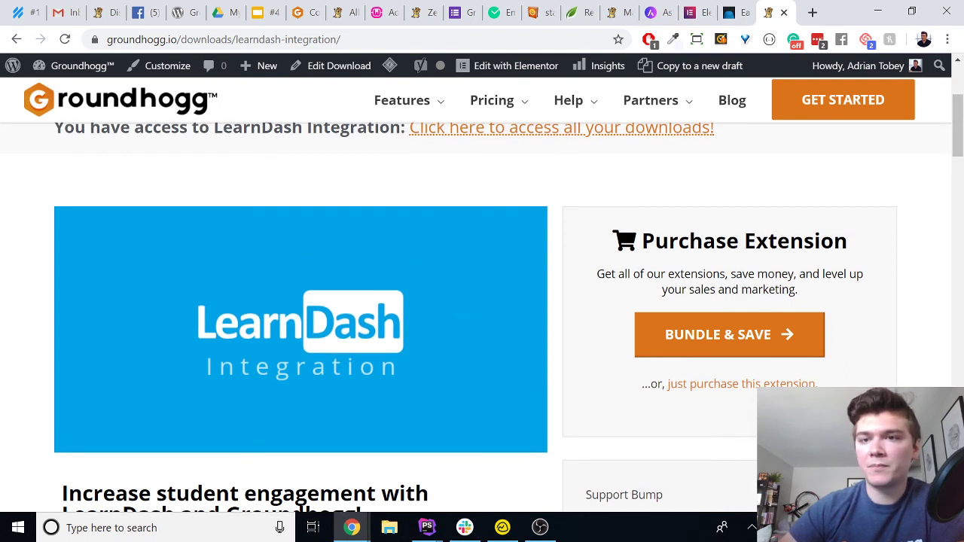
# Step: Load academy.groundhogg.io in a new tab and bring up the already open Course Creator Essentials course page
pyautogui.click(813, 13)
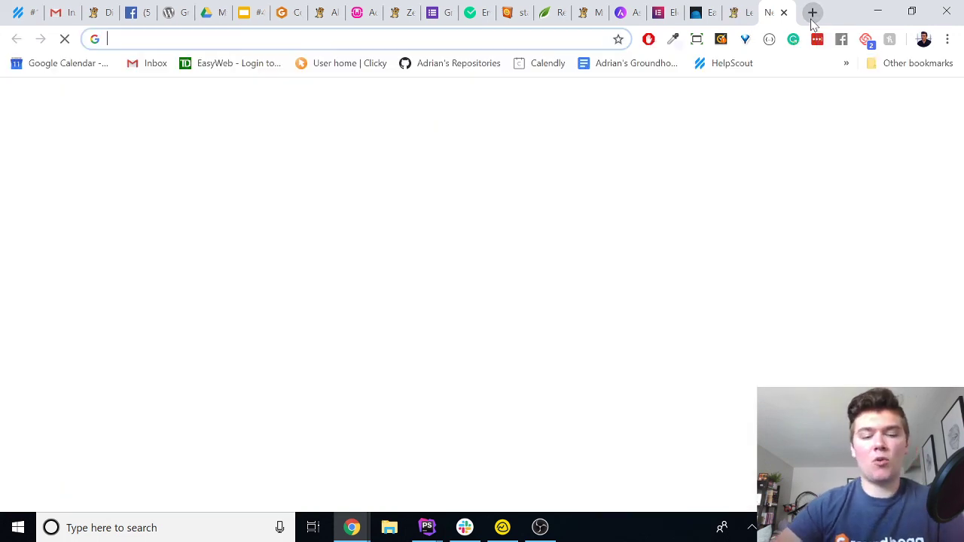
pyautogui.write('aca')
pyautogui.press('Return')
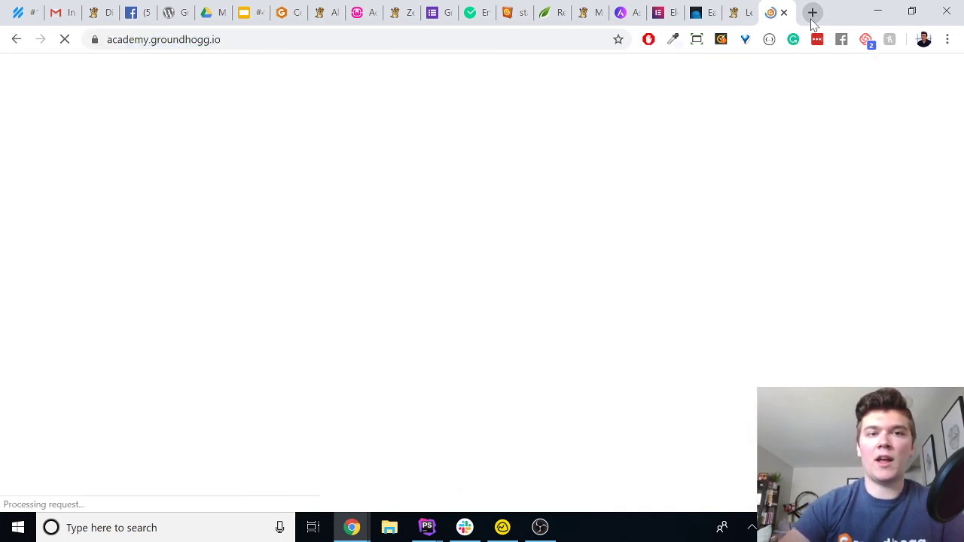
pyautogui.click(289, 9)
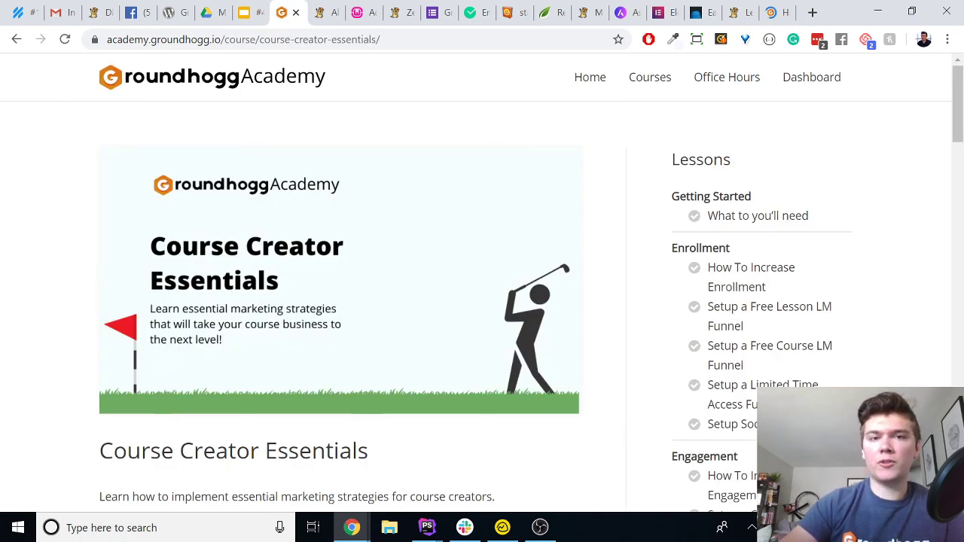
pyautogui.click(399, 39)
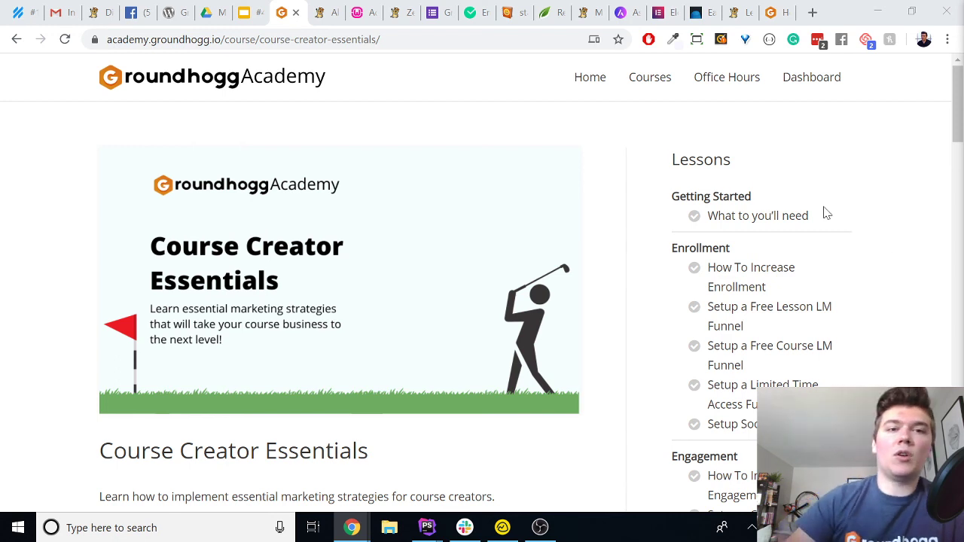
# Step: Open the Groundhogg Events list on the localhost site, filter it to failed events and review their error codes and messages
pyautogui.click(364, 12)
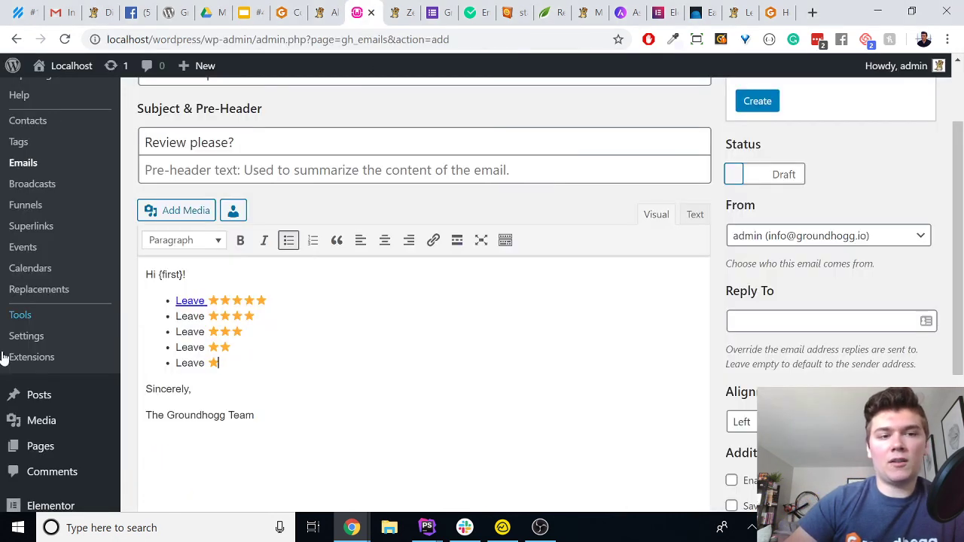
pyautogui.click(47, 250)
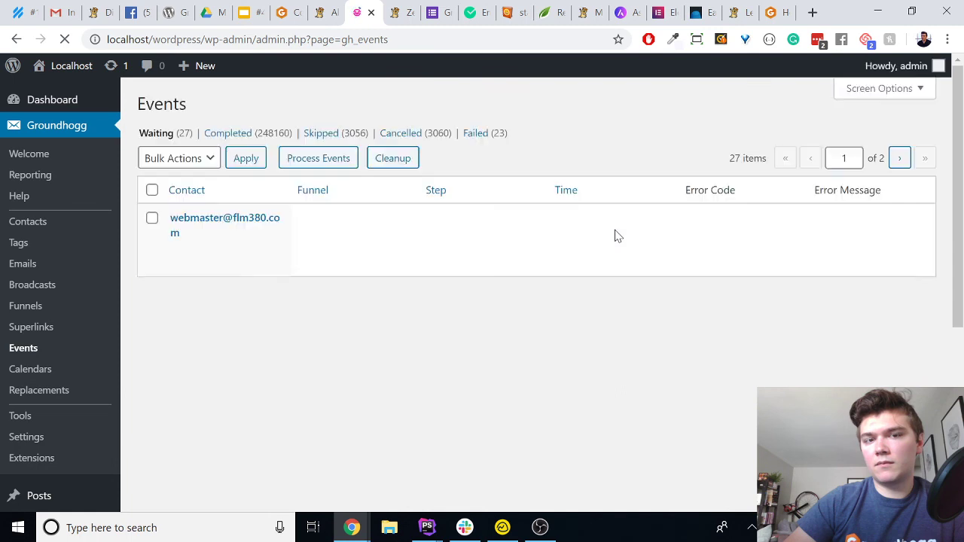
pyautogui.click(487, 133)
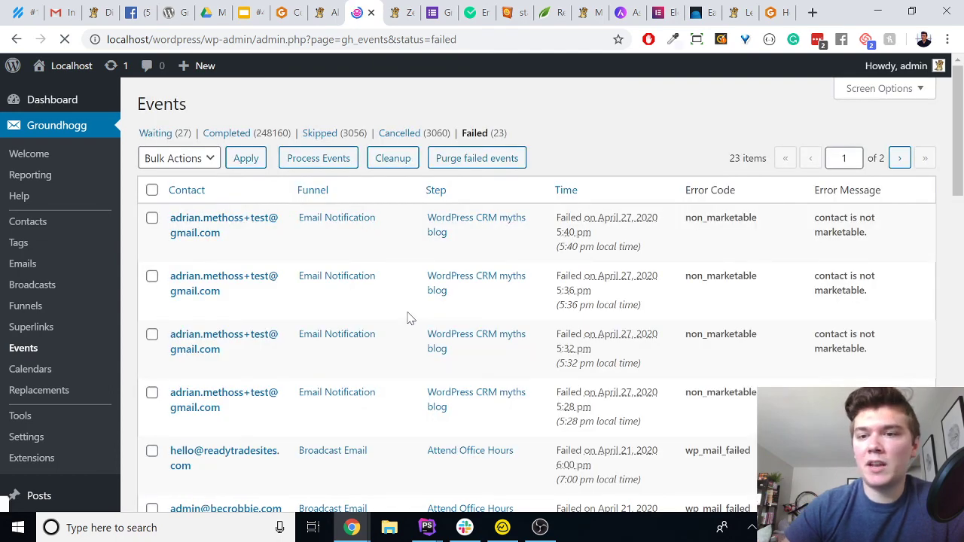
pyautogui.scroll(-2, 753, 324)
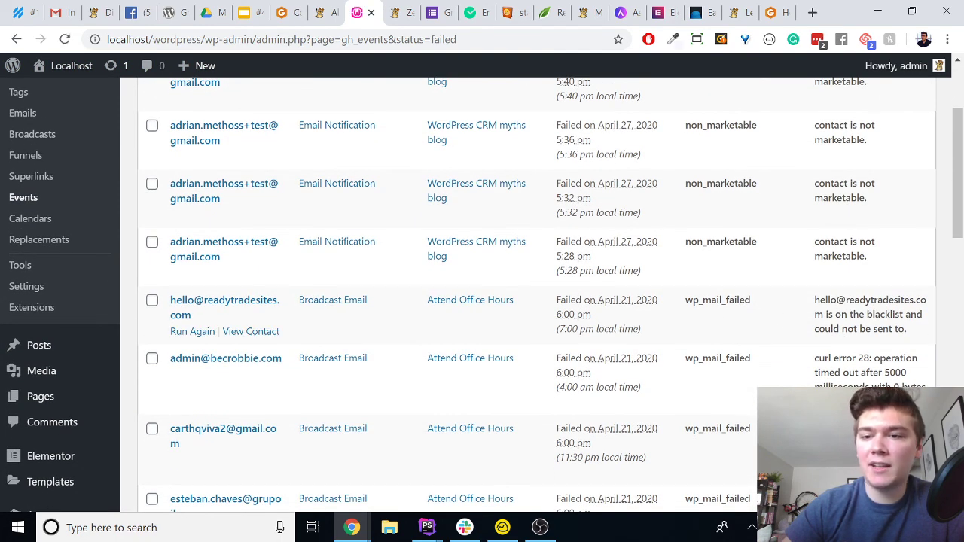
pyautogui.scroll(2, 738, 305)
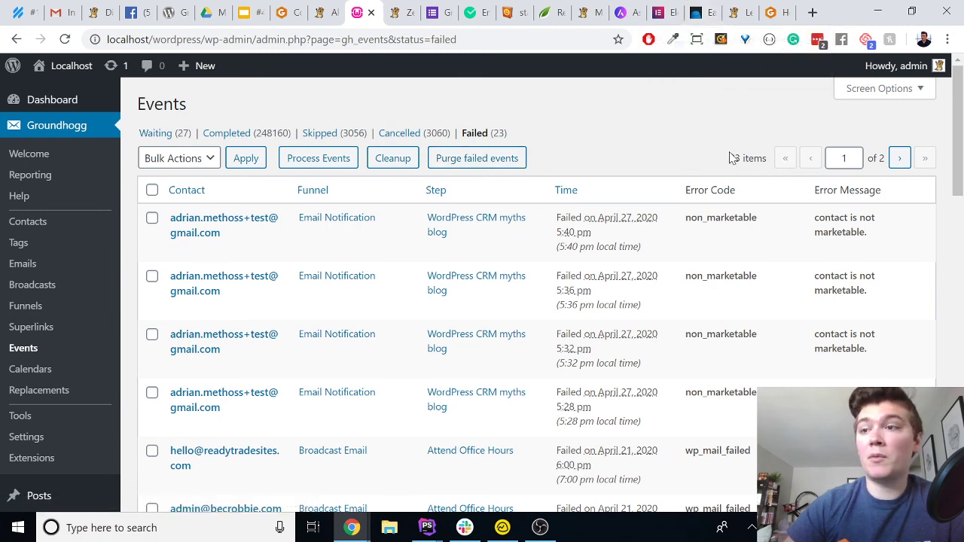
pyautogui.click(253, 12)
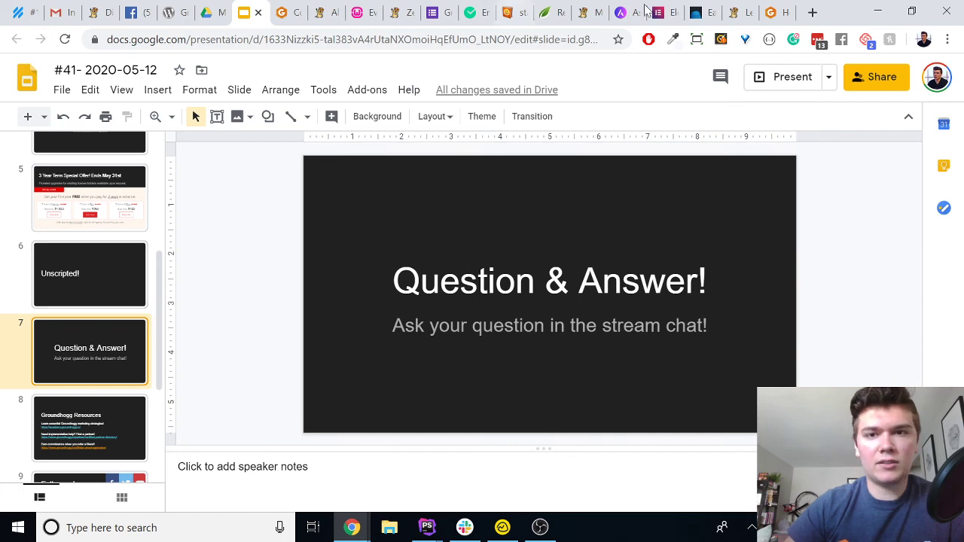
pyautogui.click(786, 77)
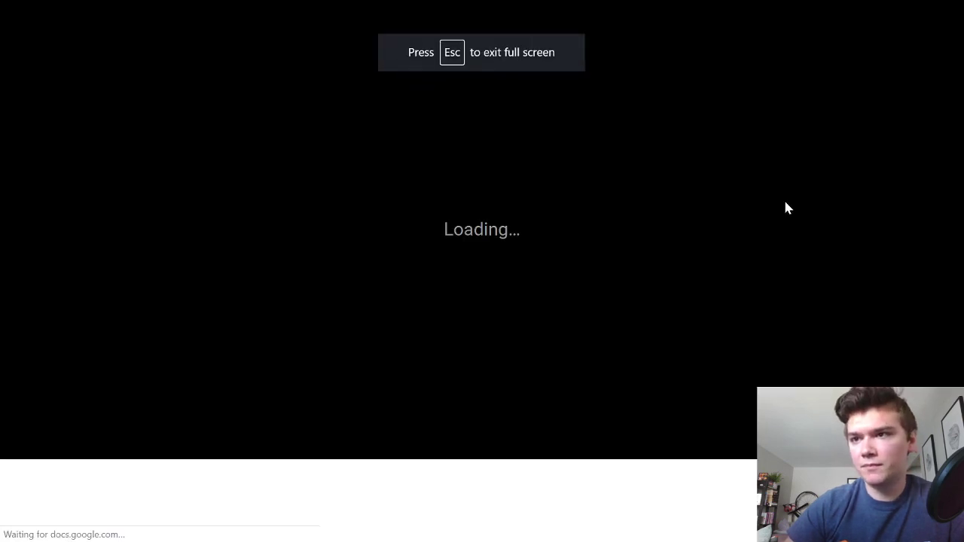